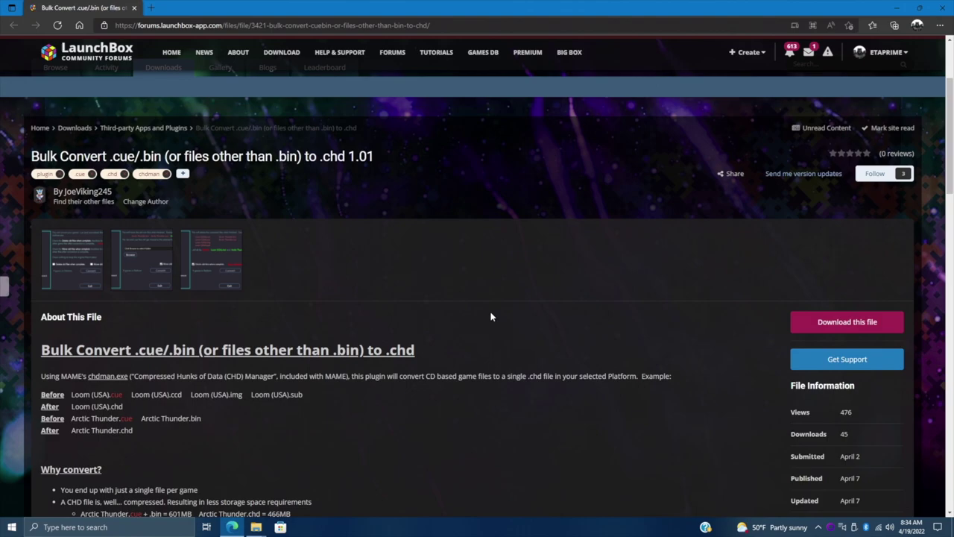
Step: Download cue2chd (v1.01).zip from the forum page and bring up the Downloads folder
left_click(820, 323)
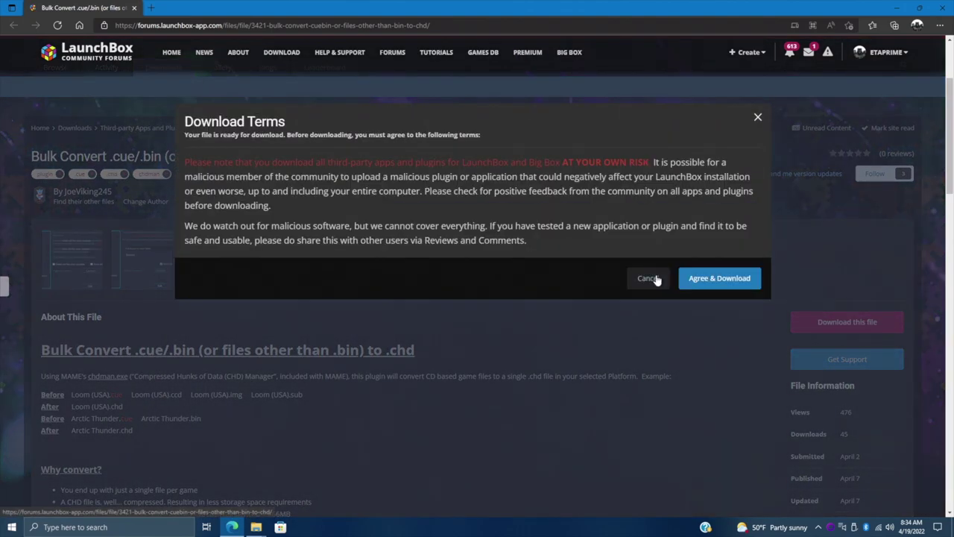
left_click(708, 280)
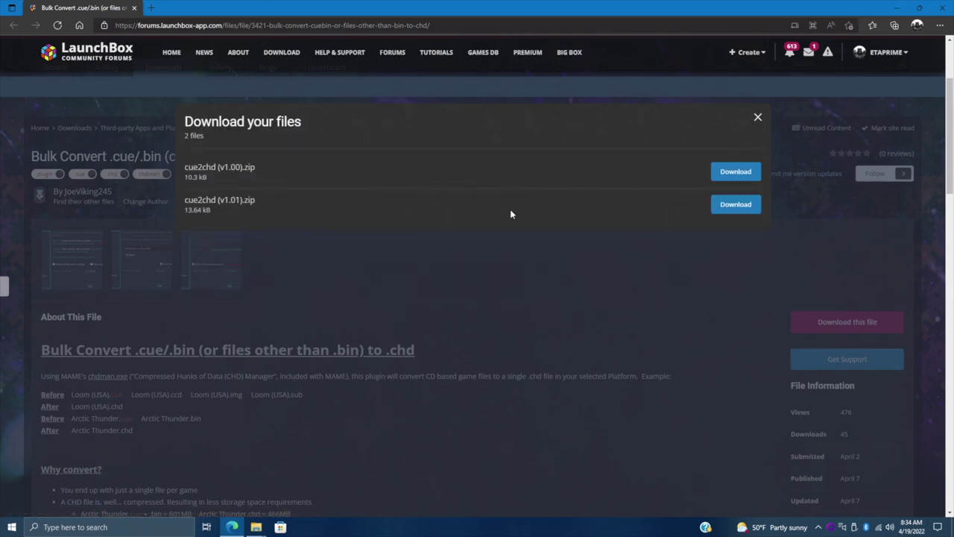
left_click(727, 210)
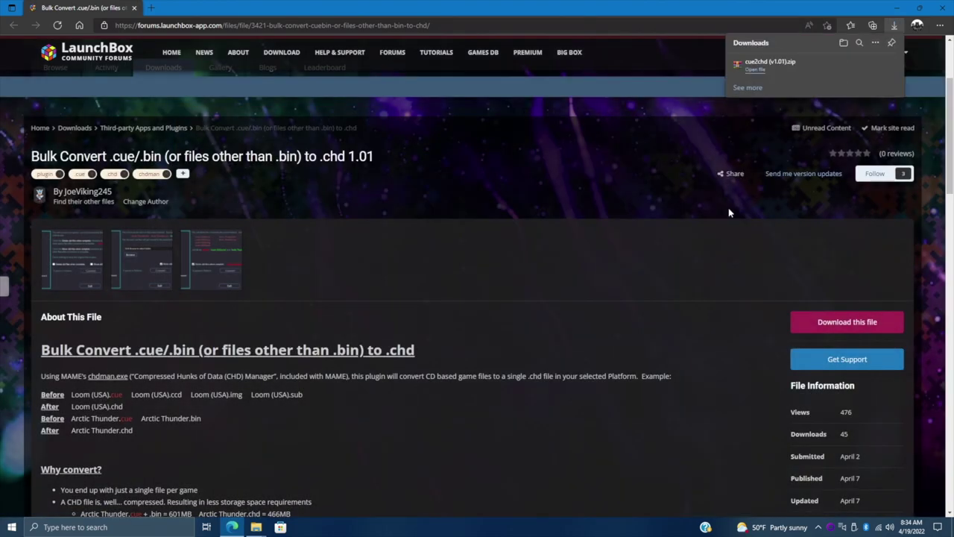
left_click(260, 531)
left_click(279, 494)
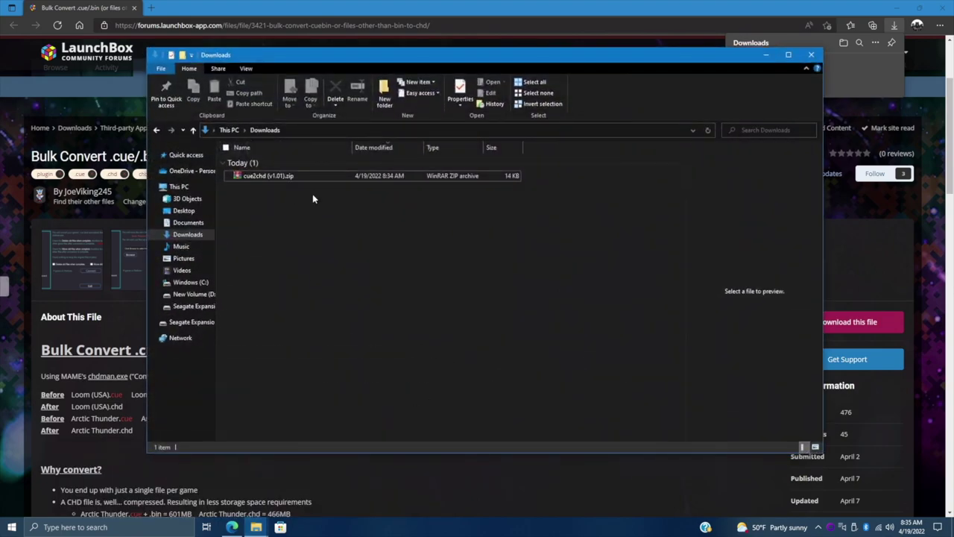
Step: Tick Unblock in the cue2chd (v1.01).zip Properties and apply it
right_click(287, 179)
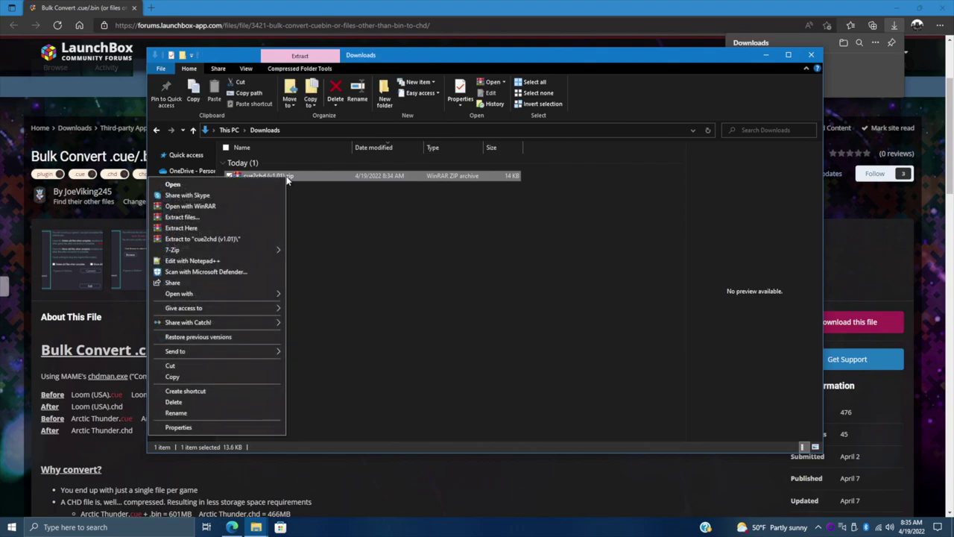
left_click(200, 427)
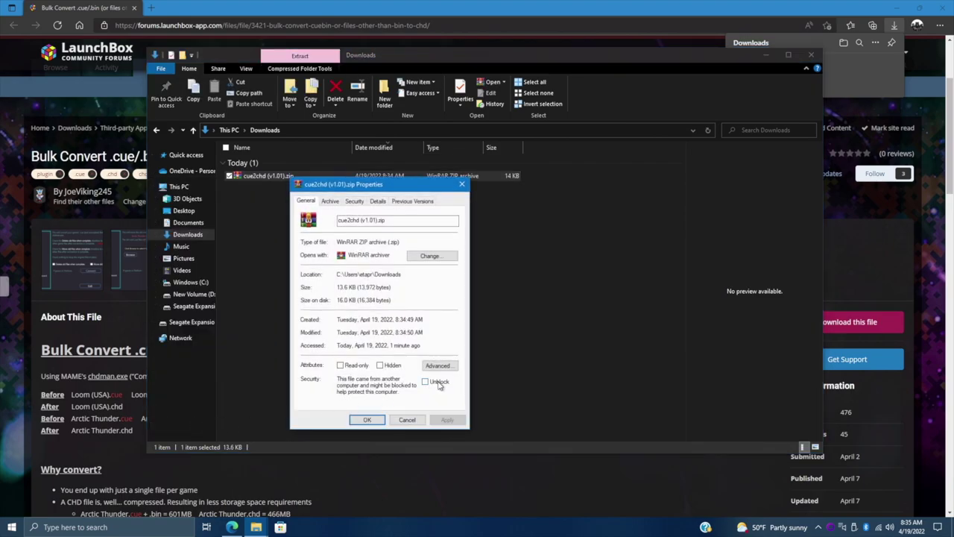
left_click(439, 384)
left_click(448, 420)
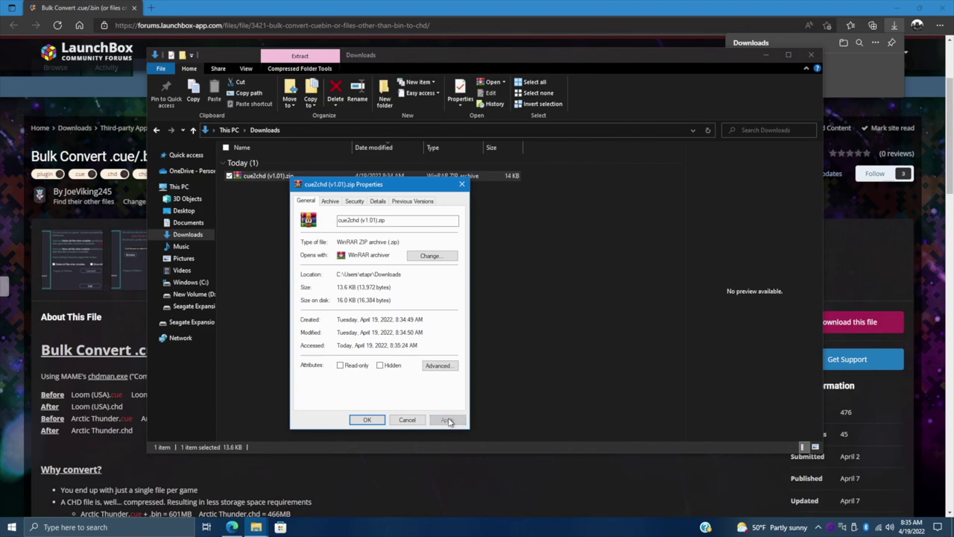
left_click(363, 419)
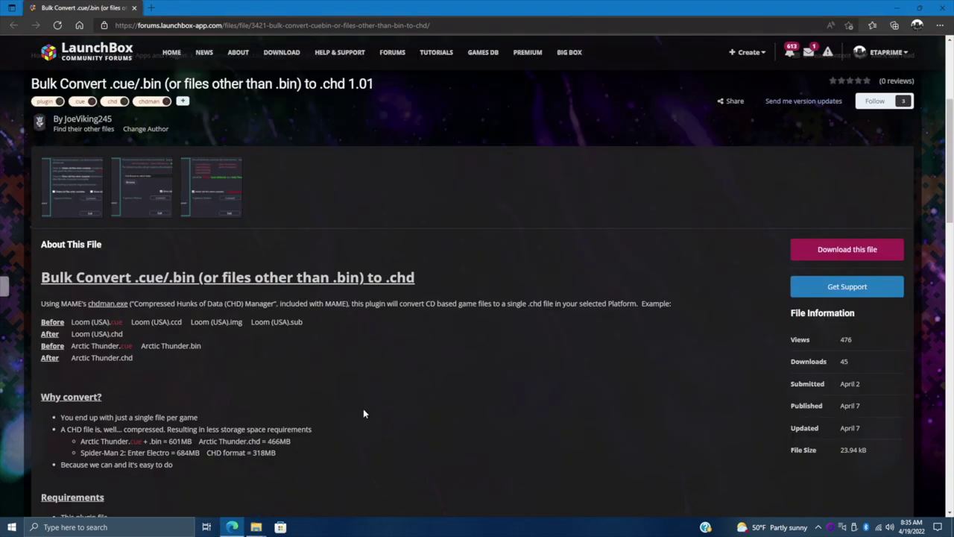
Step: Read through the cue2chd plugin description, then minimize the forum browser window
scroll(365, 413, "down", 3)
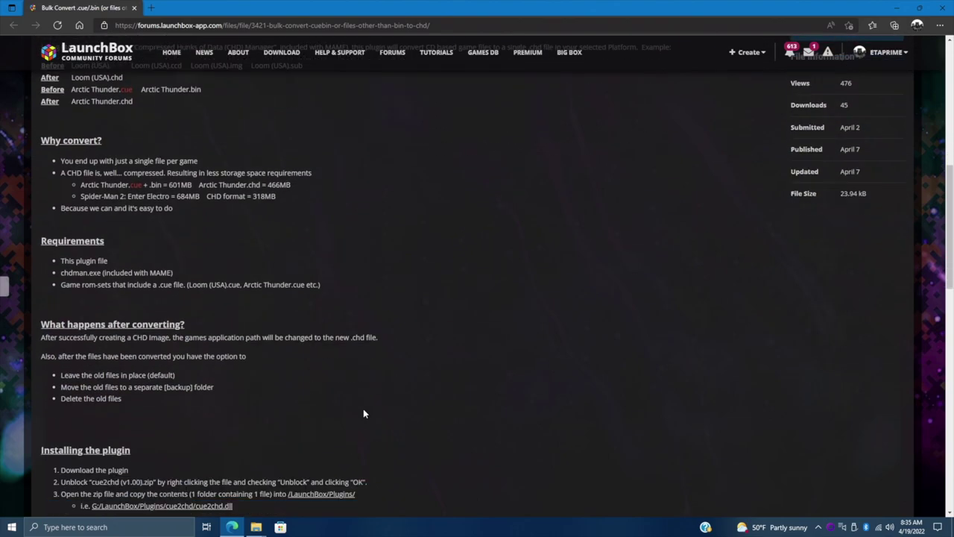
scroll(364, 413, "down", 3)
scroll(364, 413, "up", 3)
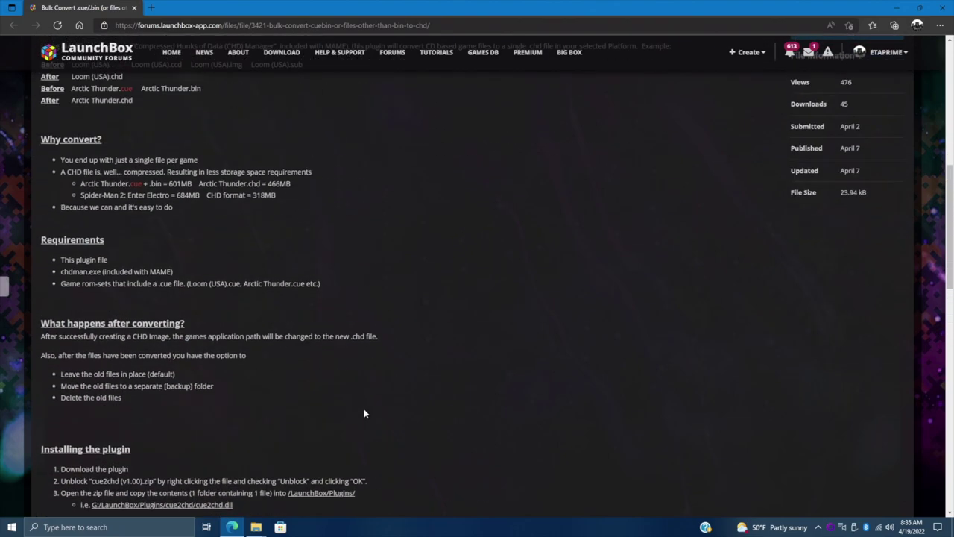
scroll(365, 413, "up", 1)
scroll(364, 414, "down", 2)
scroll(367, 411, "up", 3)
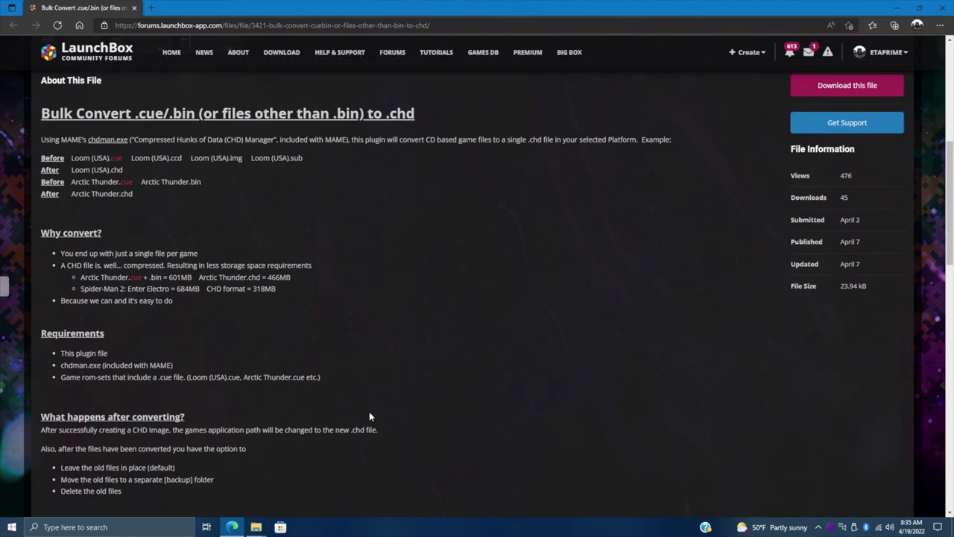
scroll(370, 414, "up", 1)
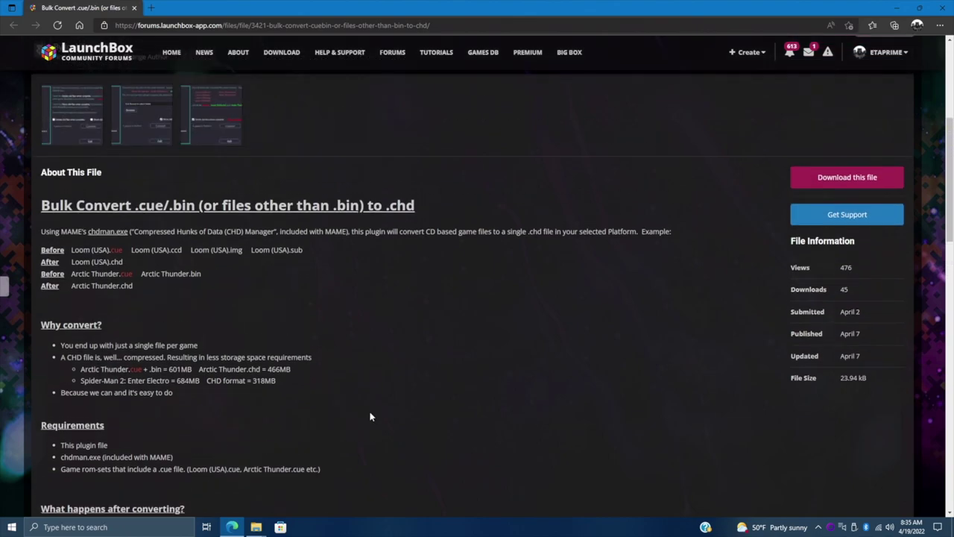
left_click(897, 5)
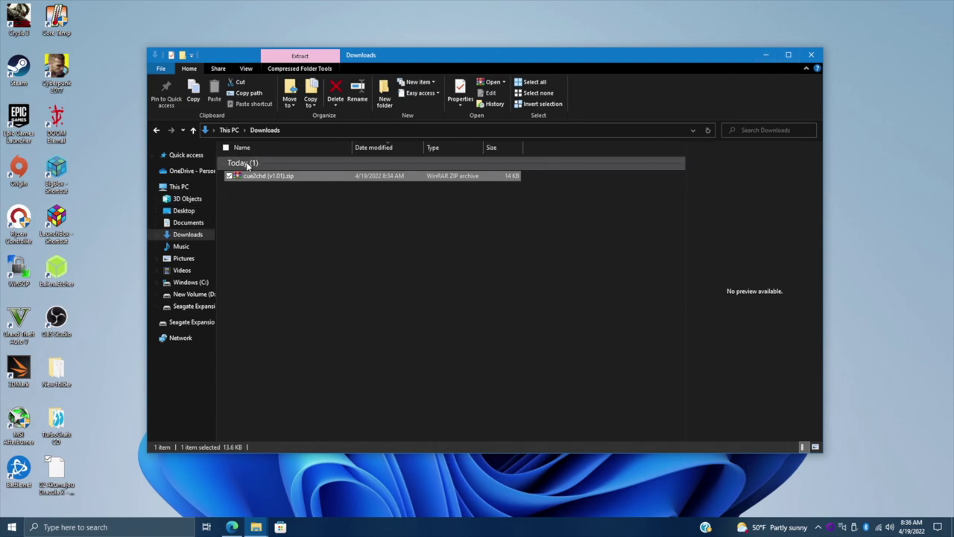
Step: Extract cue2chd (v1.01).zip into a cue2chd folder and check its contents
right_click(265, 182)
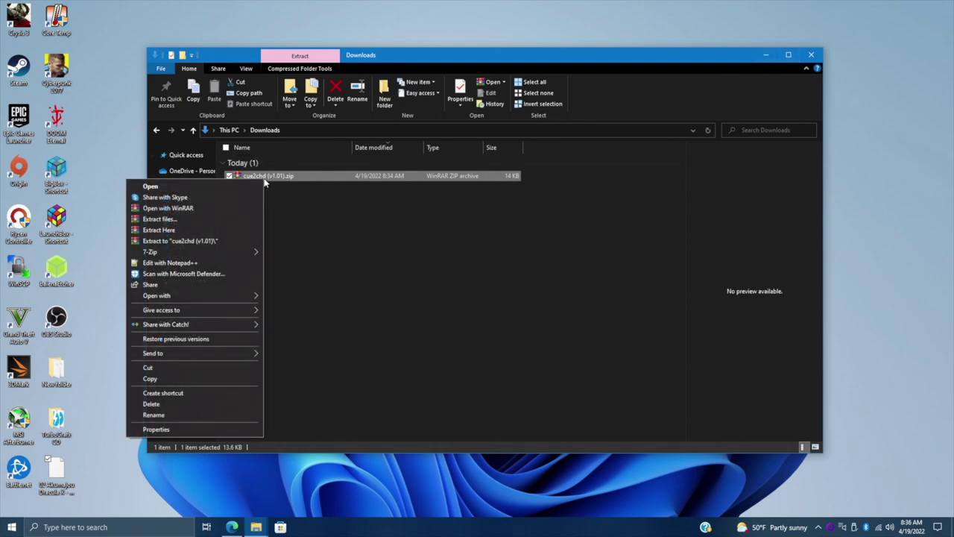
left_click(190, 230)
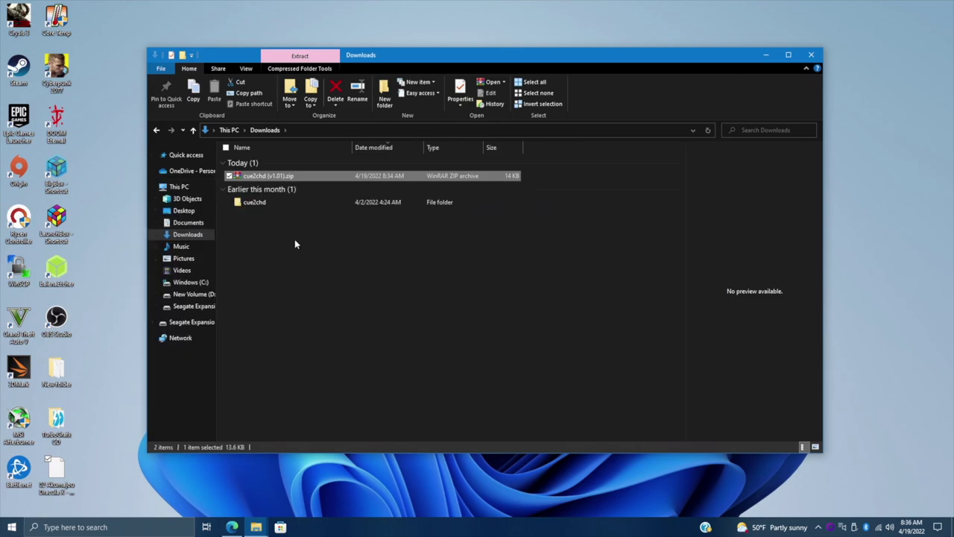
double_click(253, 202)
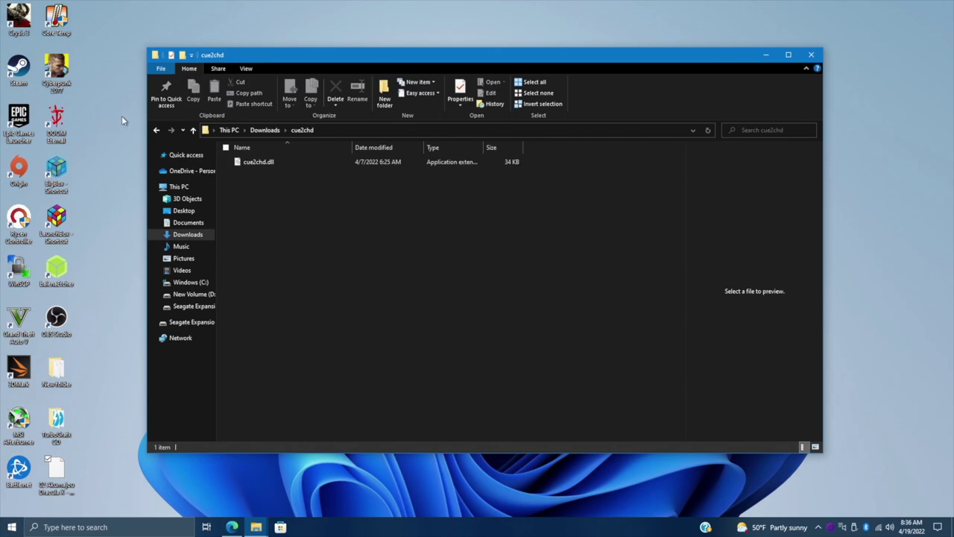
left_click(156, 130)
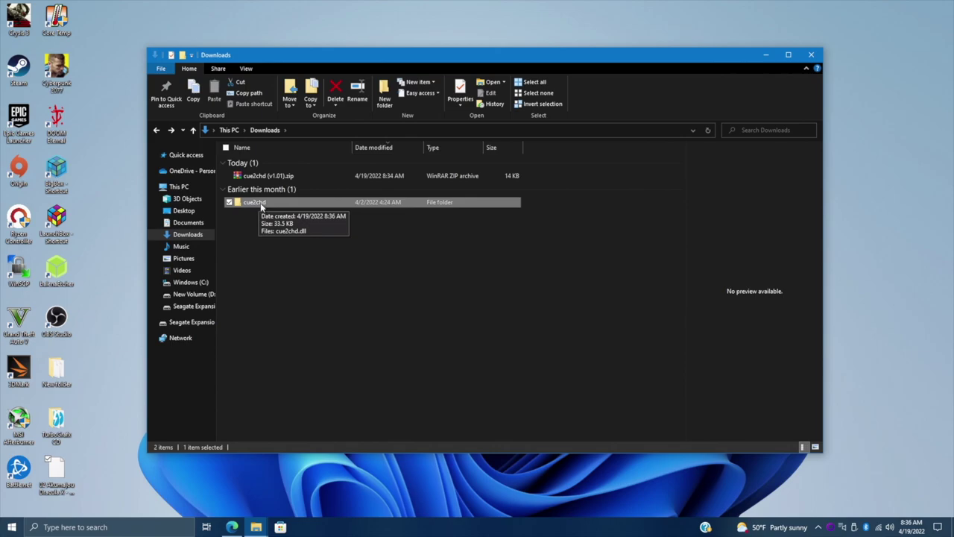
Step: Place Downloads and LaunchBox windows side by side and copy cue2chd into Plugins
key("super+Right")
mouse_move(246, 524)
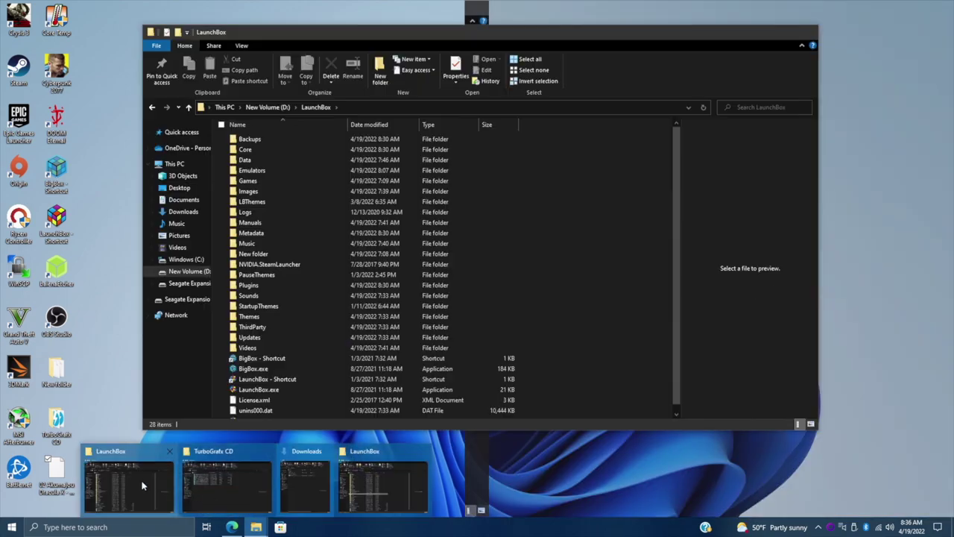
left_click(130, 484)
left_click_drag(440, 34, 2, 160)
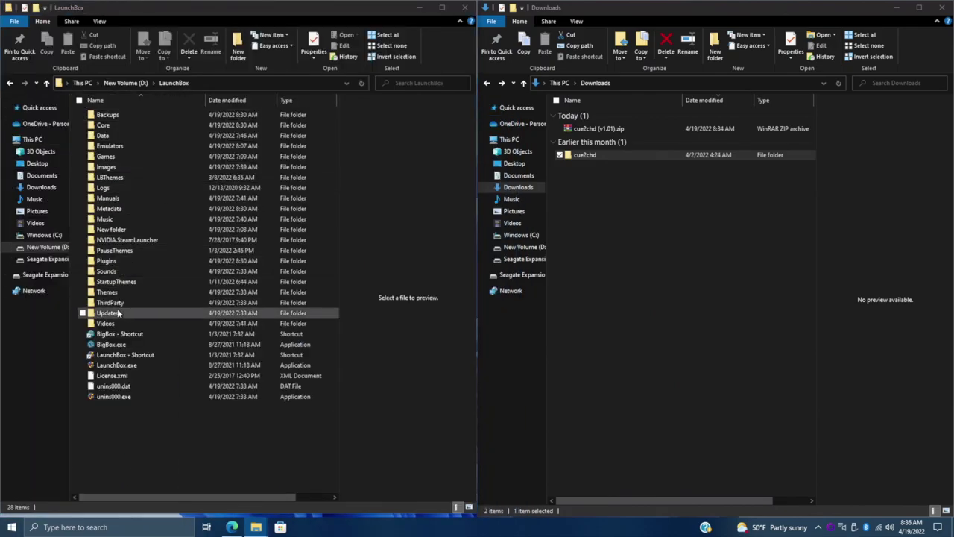
double_click(114, 262)
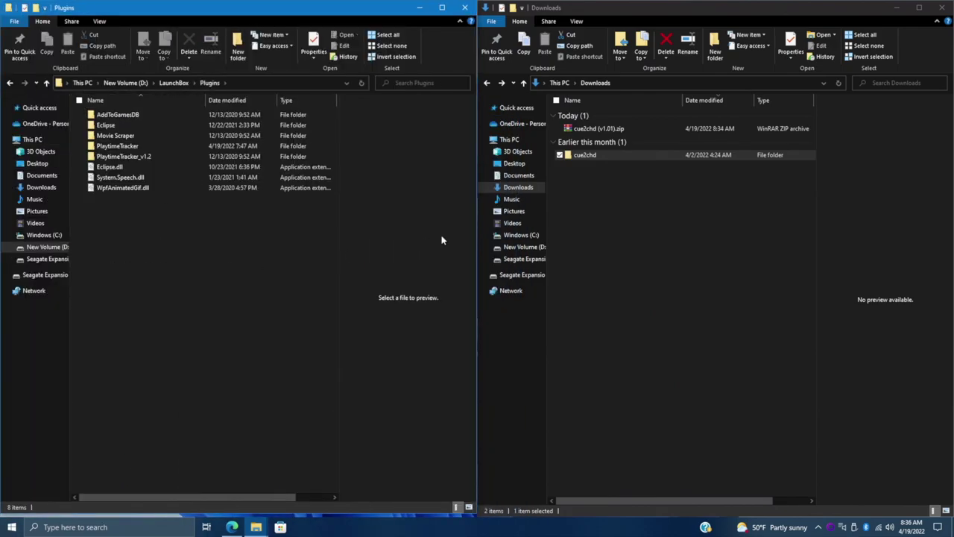
left_click_drag(580, 155, 135, 271)
left_click(135, 273)
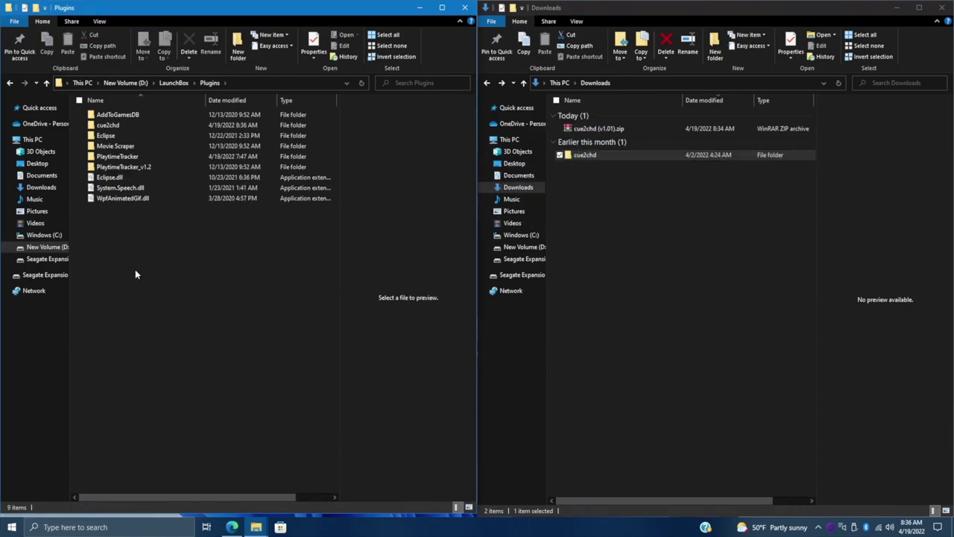
Step: Close both the Plugins and Downloads folder windows
left_click(468, 9)
left_click(468, 10)
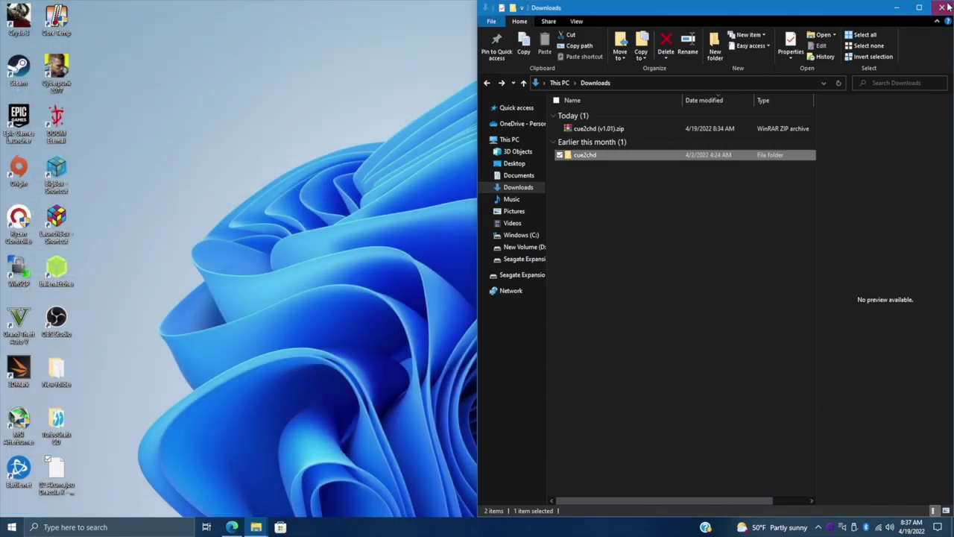
left_click(941, 8)
mouse_move(255, 527)
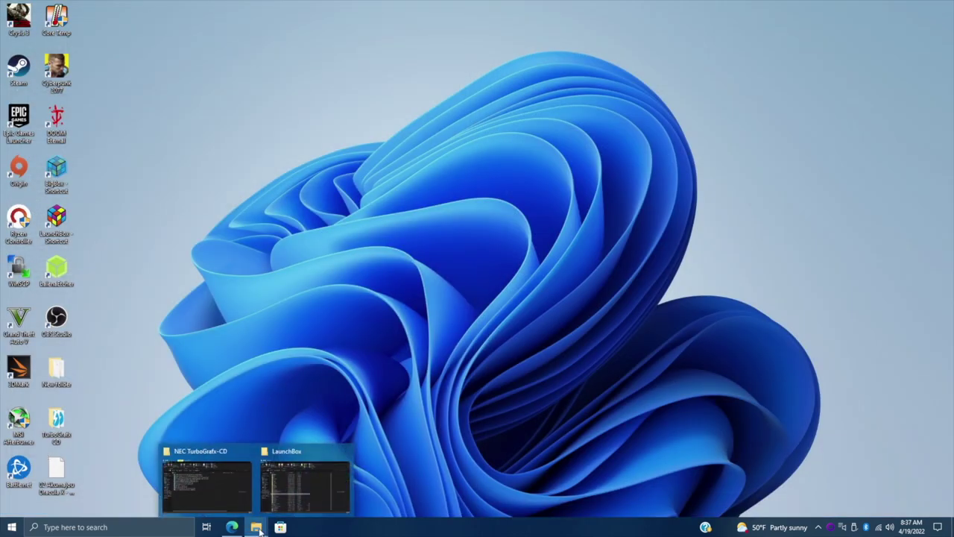
left_click(208, 477)
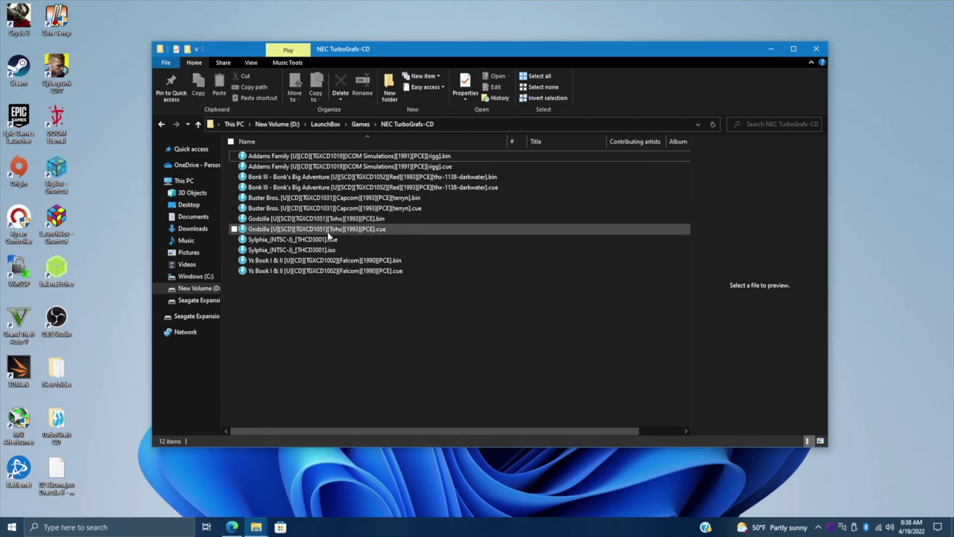
left_click(161, 125)
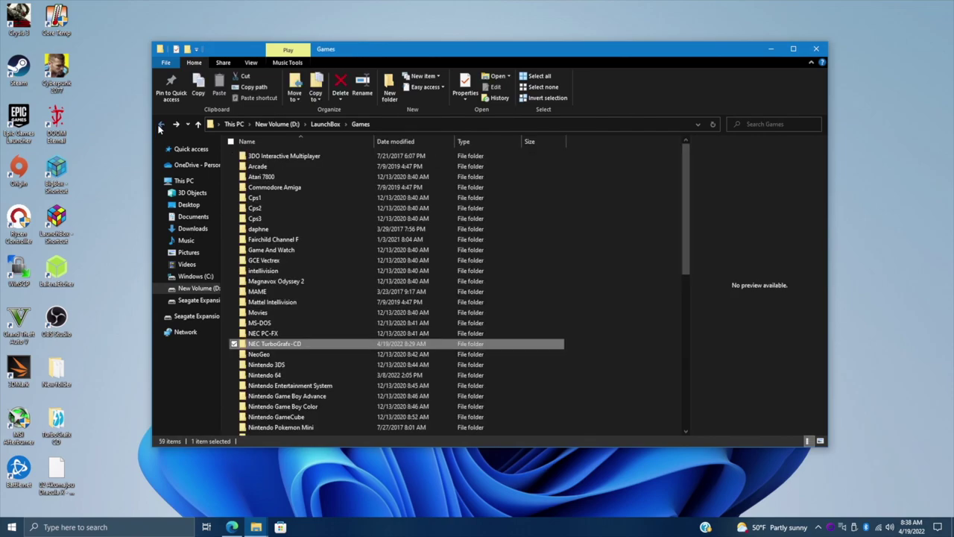
right_click(305, 345)
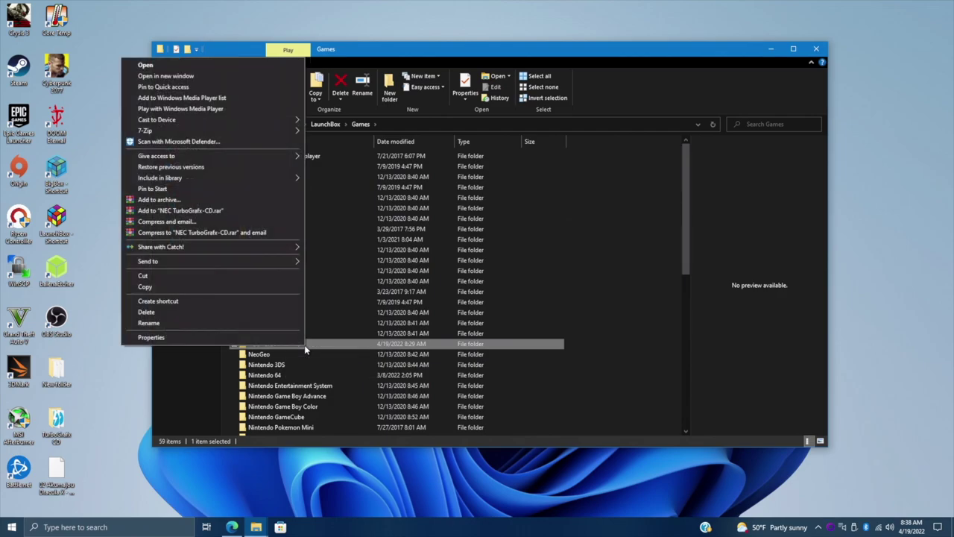
left_click(264, 337)
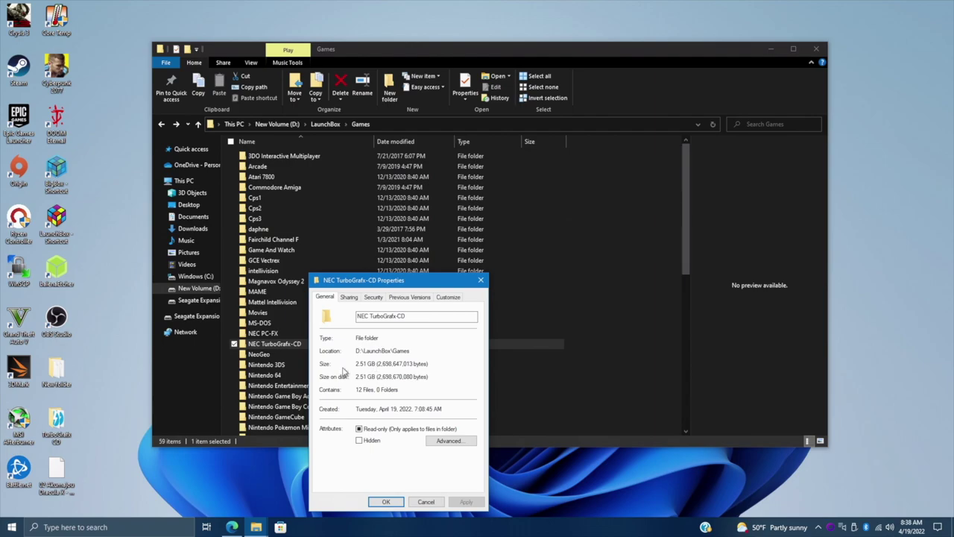
left_click(482, 281)
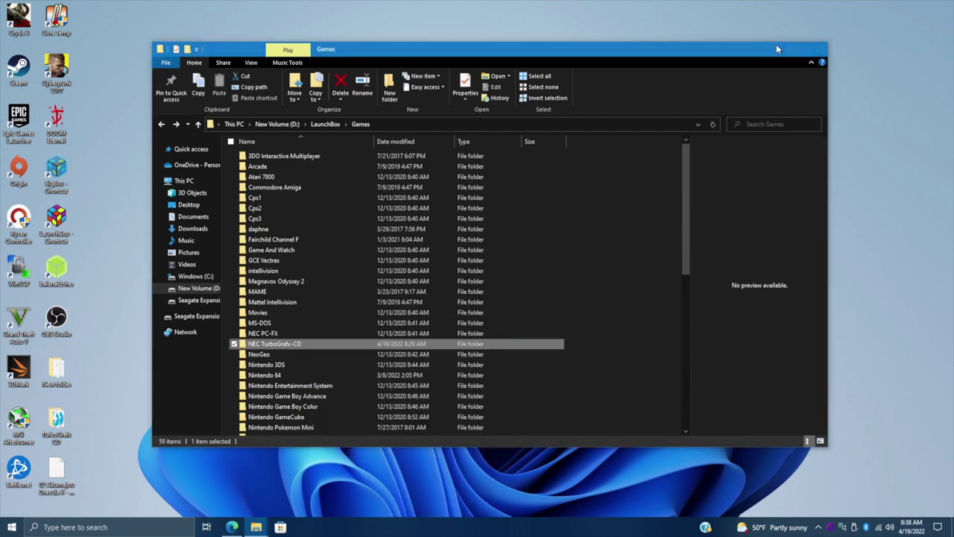
left_click(772, 47)
double_click(72, 239)
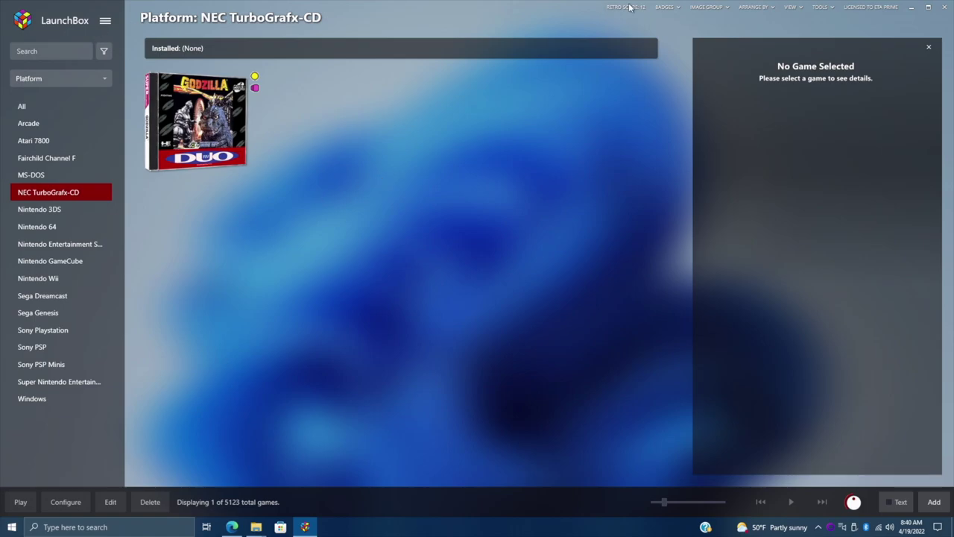
Step: Reveal the TOOLS > Import submenu listing ROM files and MAME Arcade Full Set
left_click(821, 7)
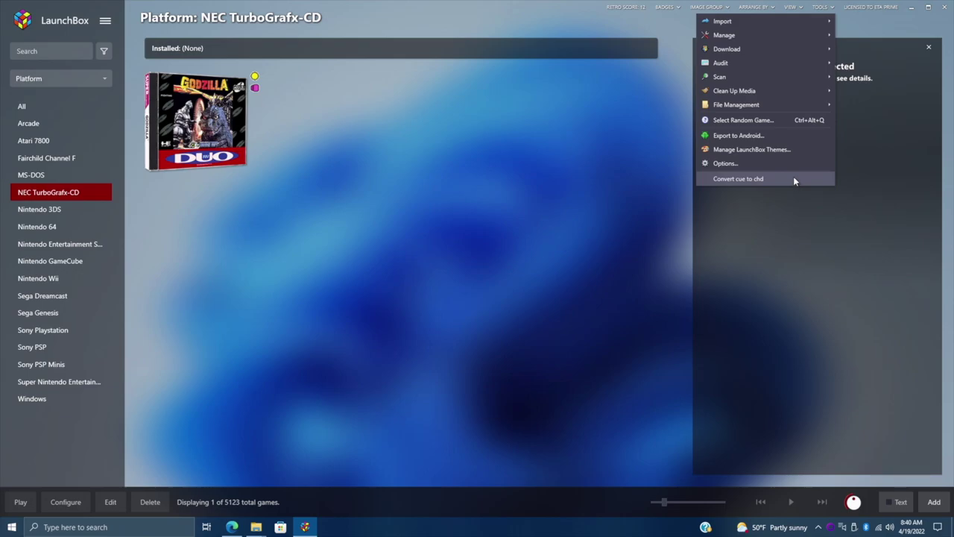
left_click(485, 208)
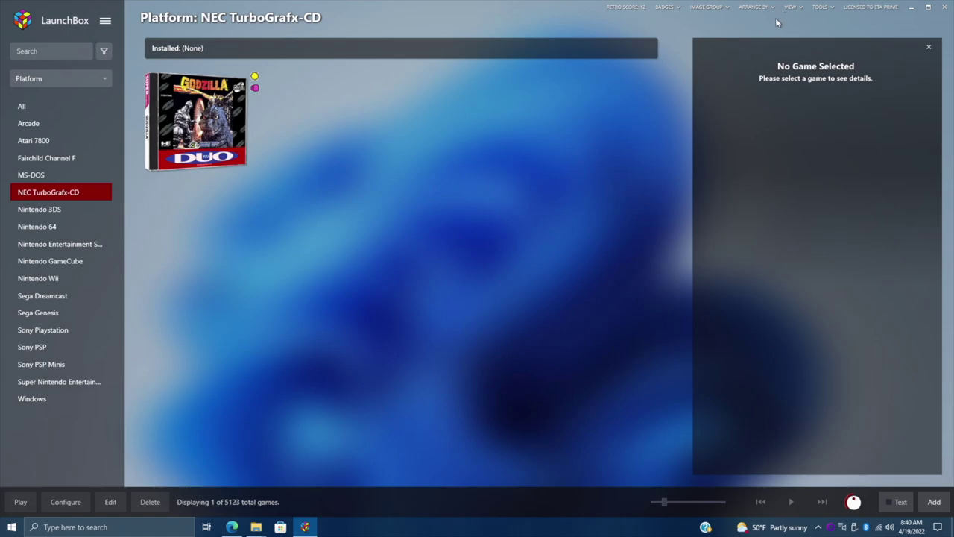
left_click(820, 7)
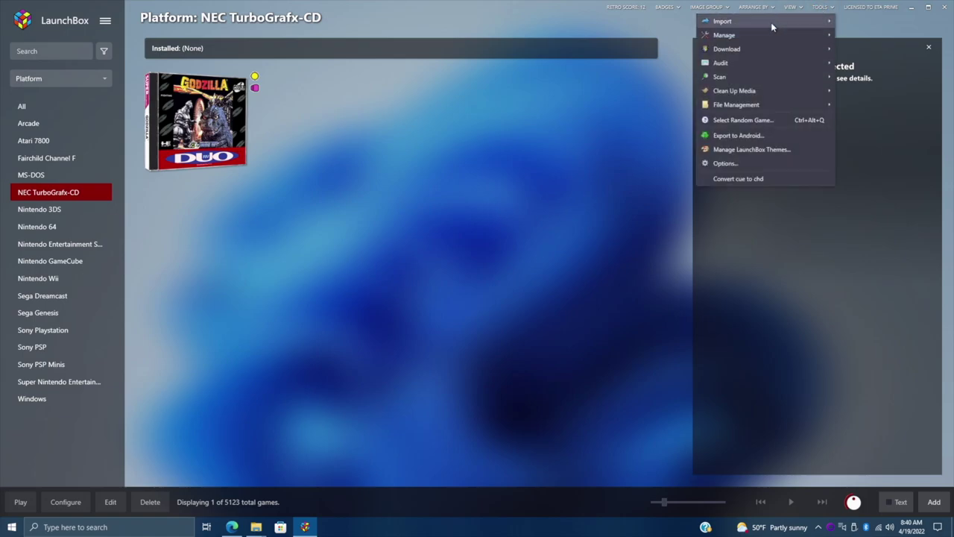
mouse_move(772, 27)
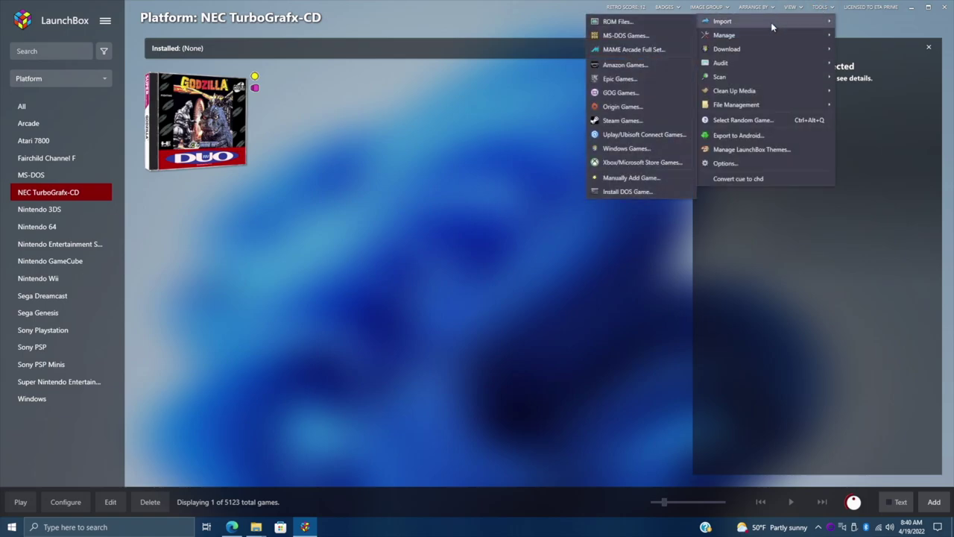
Step: Start the MAME Arcade Full Set import for platform Arcade with ROMs in Games\Arcade
left_click(666, 50)
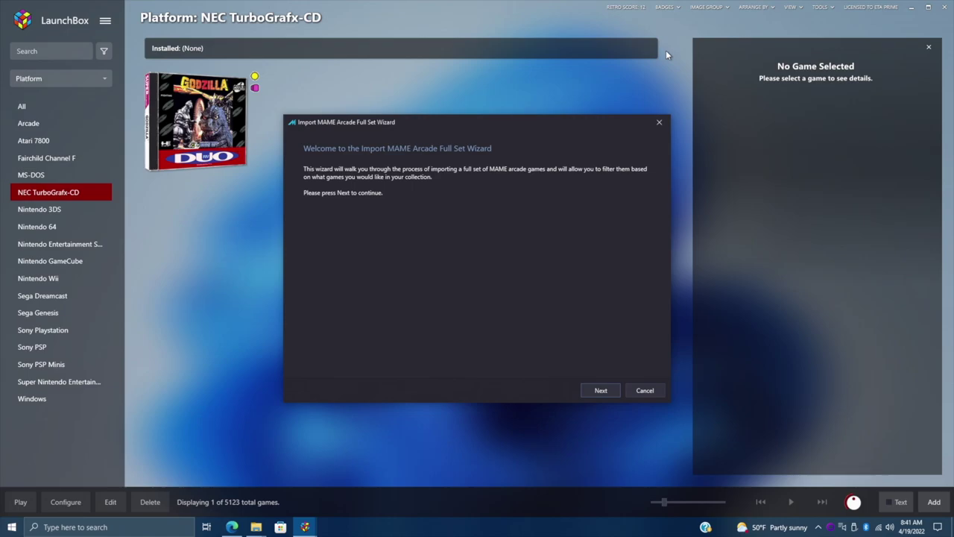
left_click(597, 393)
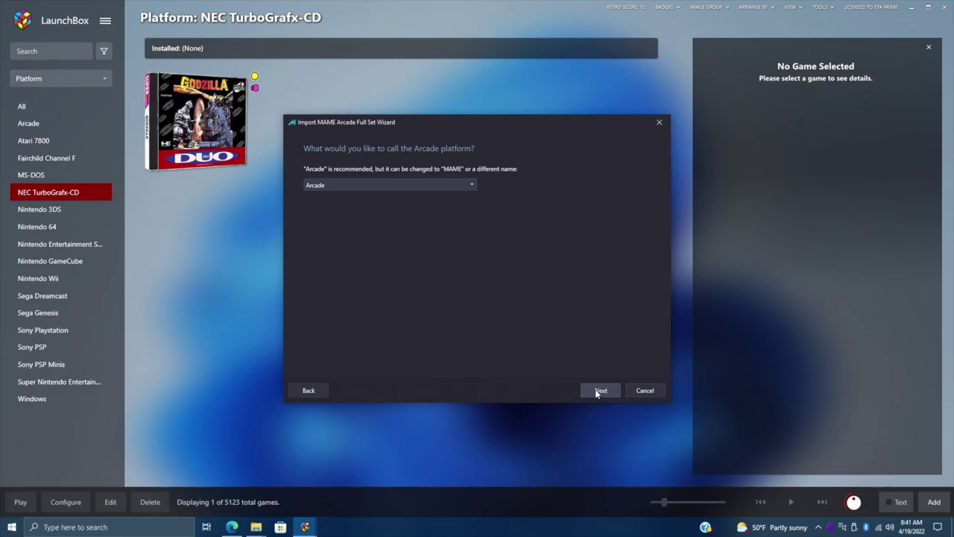
left_click(596, 393)
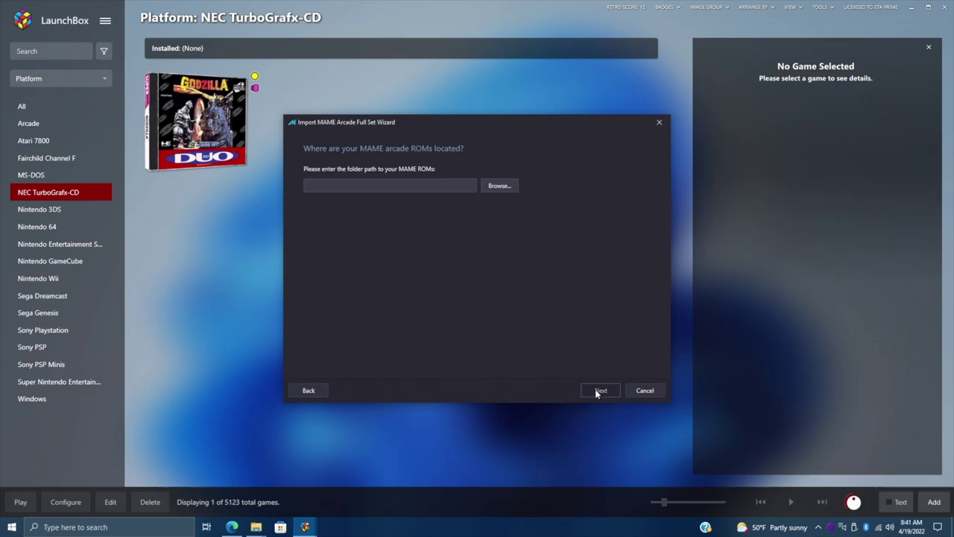
left_click(506, 187)
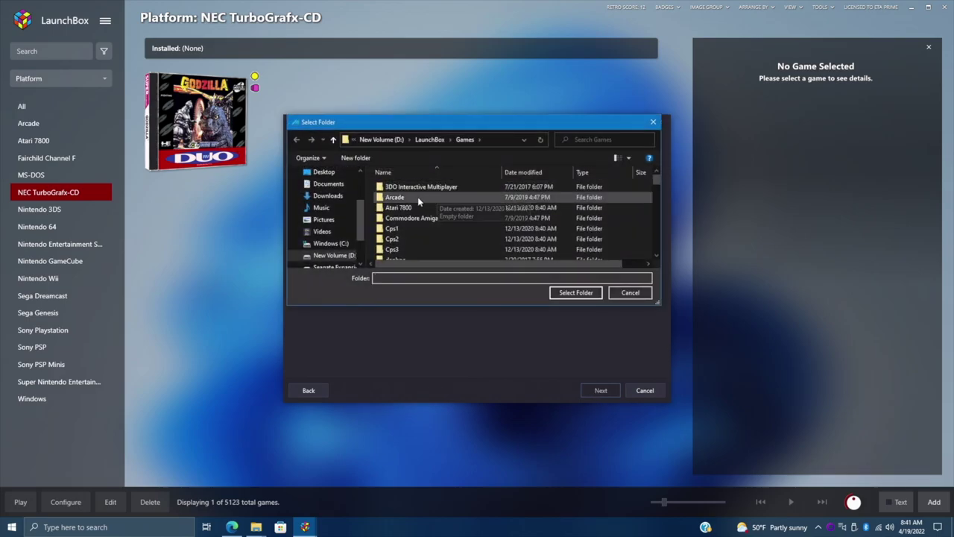
left_click(417, 197)
left_click(575, 293)
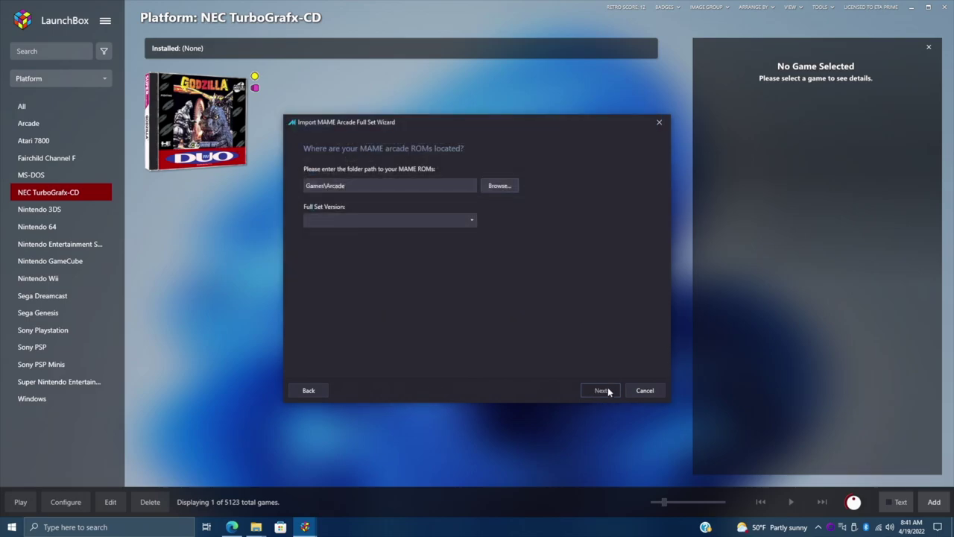
Step: Choose full set version 0.242, install MAME automatically, and close the wizard
left_click(443, 222)
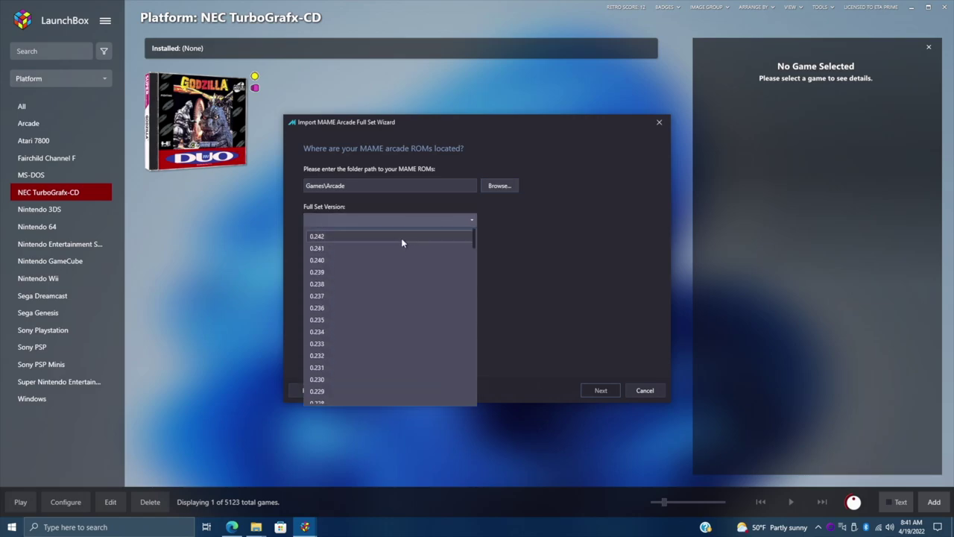
left_click(348, 240)
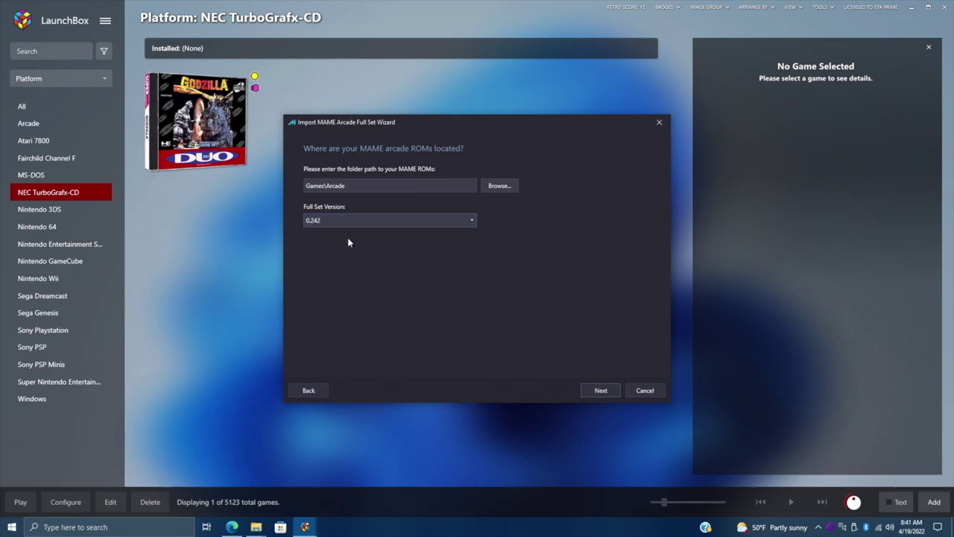
left_click(595, 390)
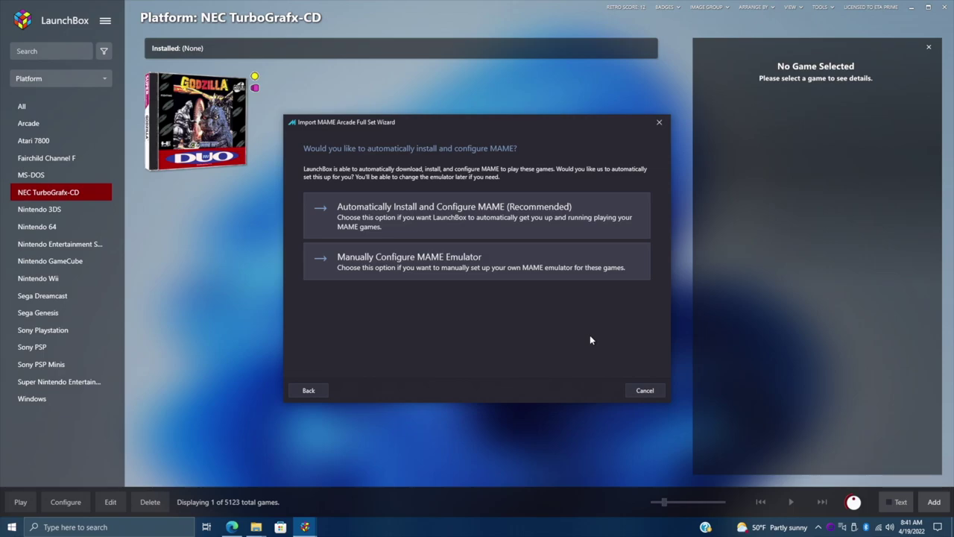
left_click(460, 215)
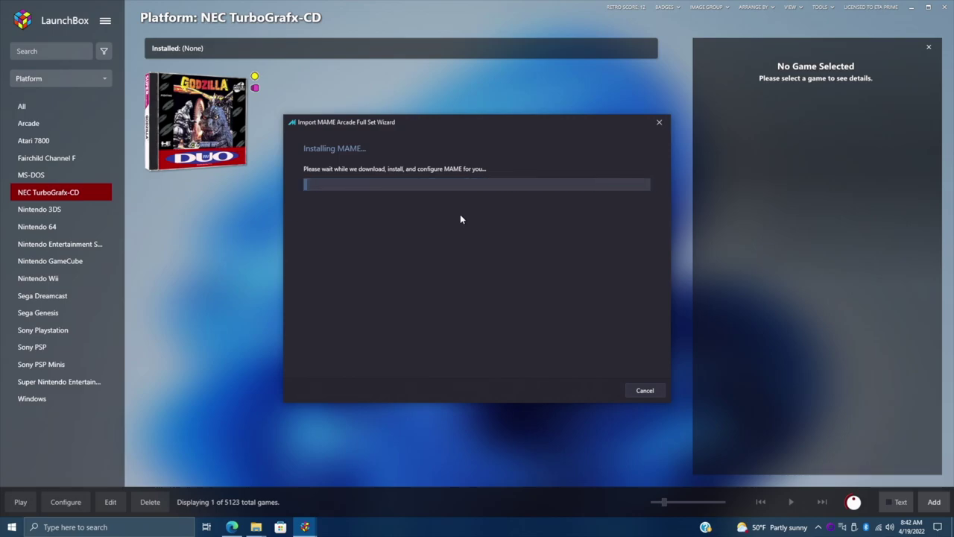
left_click(659, 123)
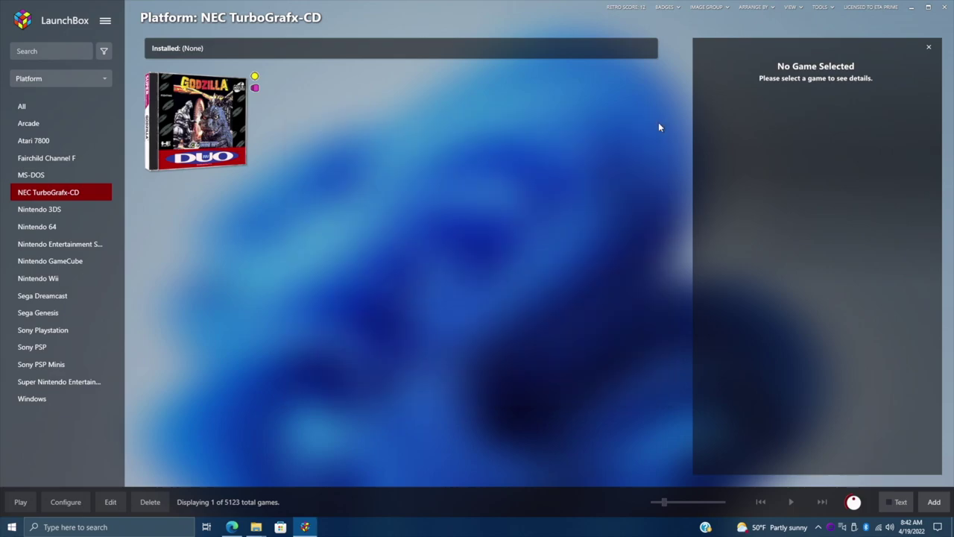
left_click(830, 9)
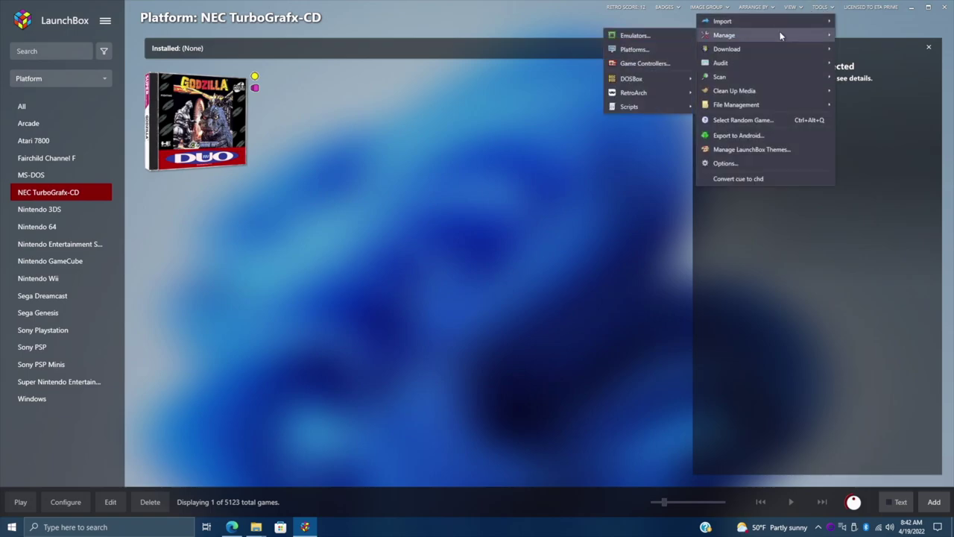
left_click(661, 35)
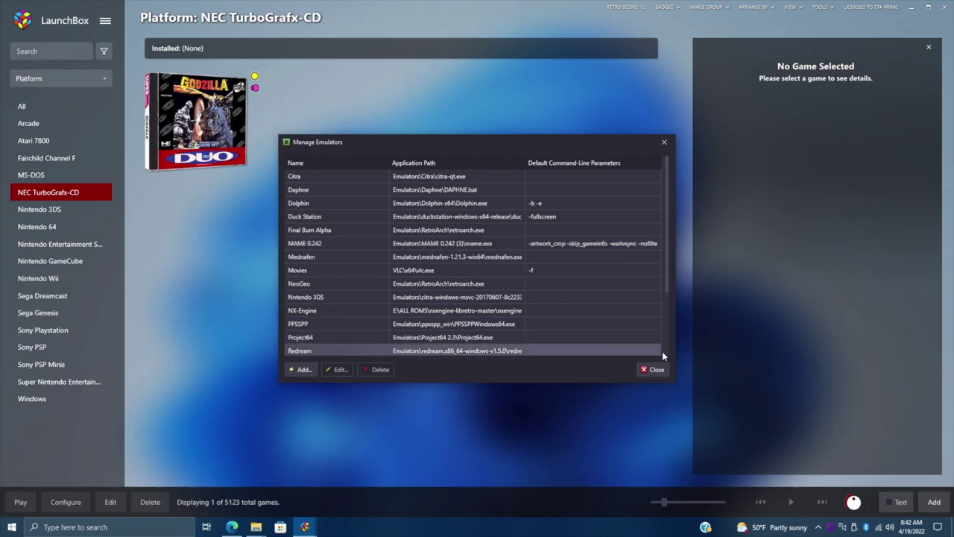
left_click(655, 370)
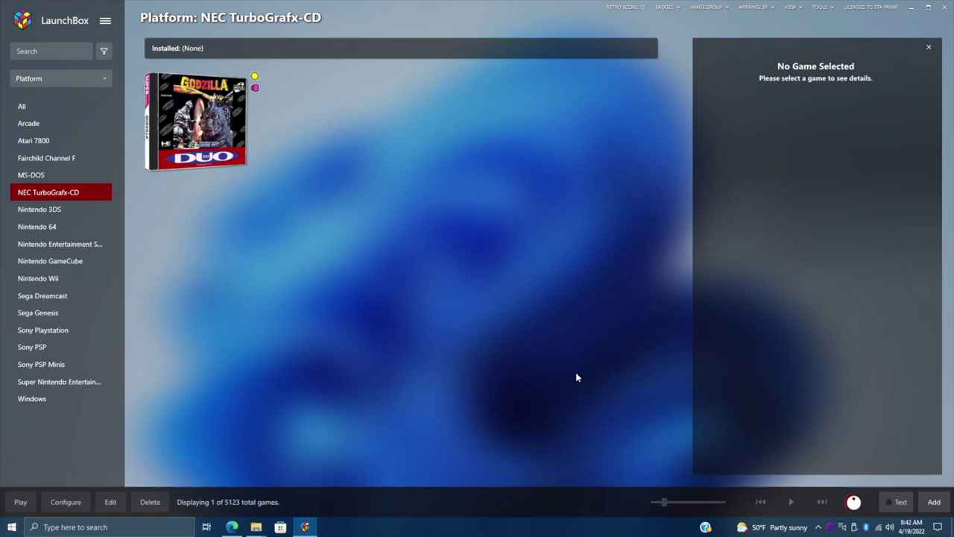
key("alt+Tab")
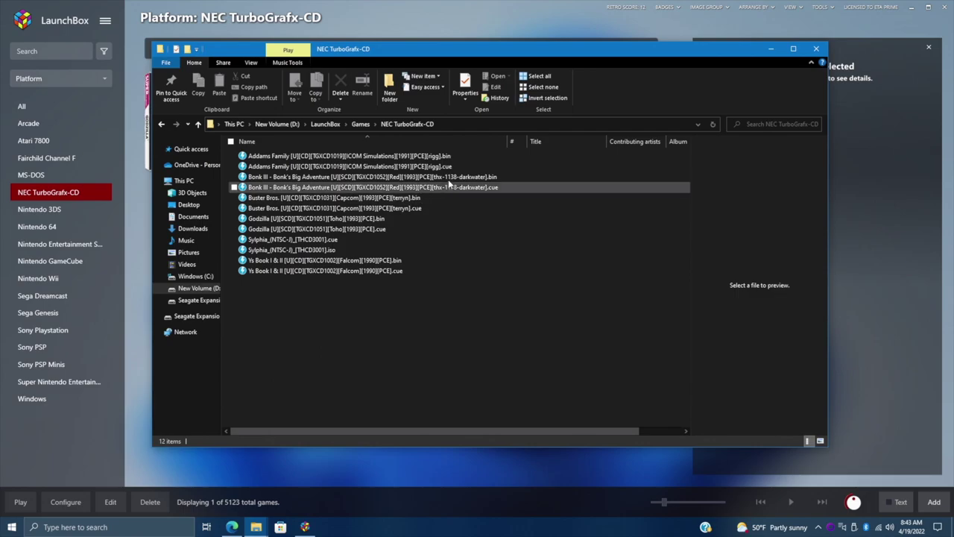
Step: Search the NEC TurboGrafx-CD folder for 'cue', select all six .cue files, then close Explorer
left_click(756, 124)
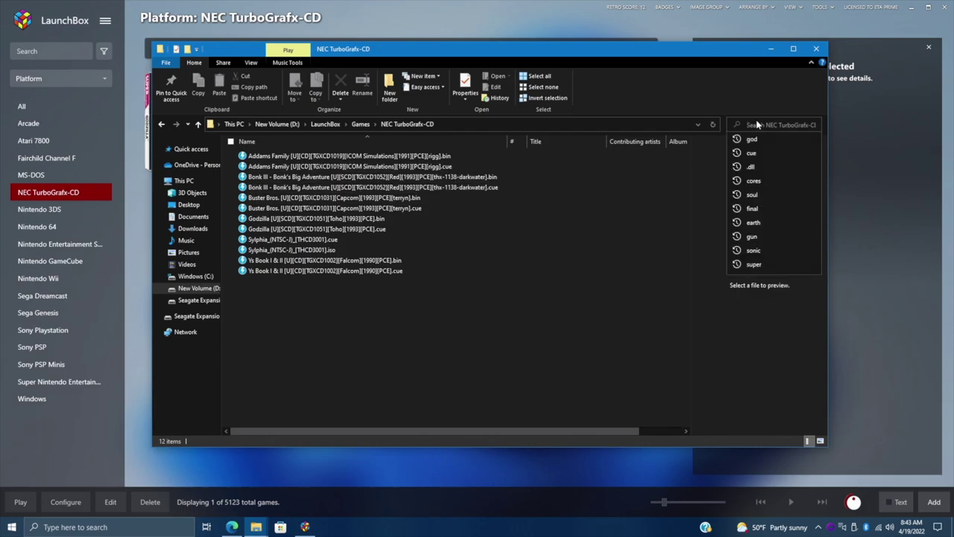
left_click(768, 153)
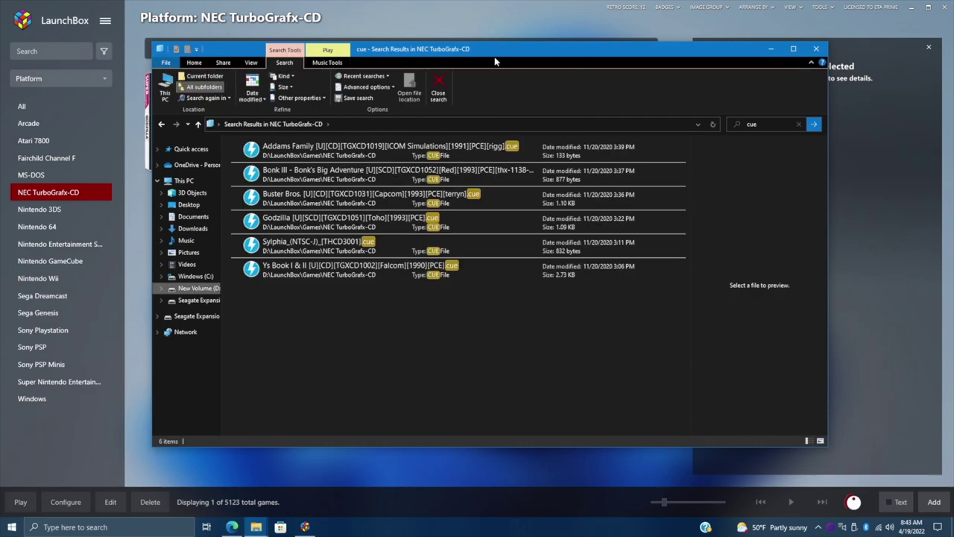
left_click_drag(495, 62, 787, 47)
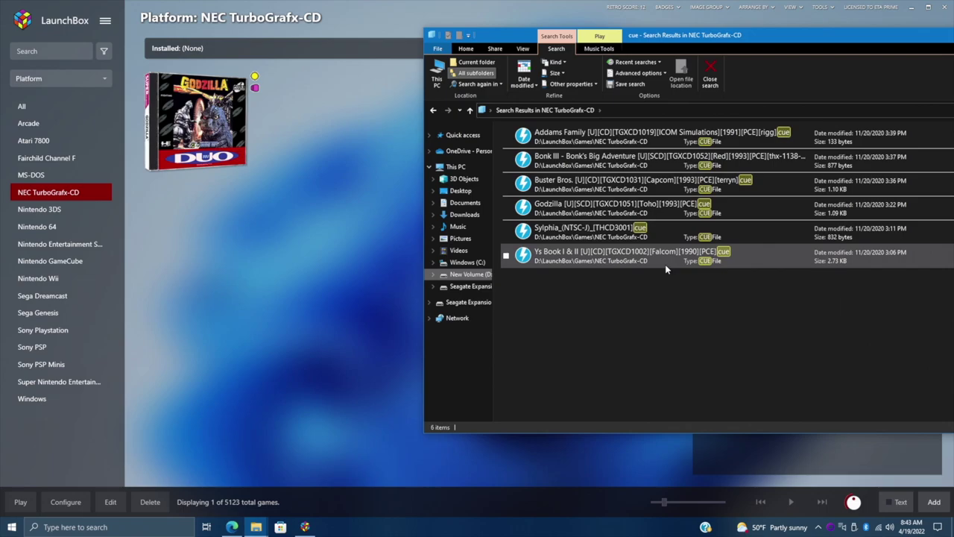
left_click_drag(666, 266, 327, 209)
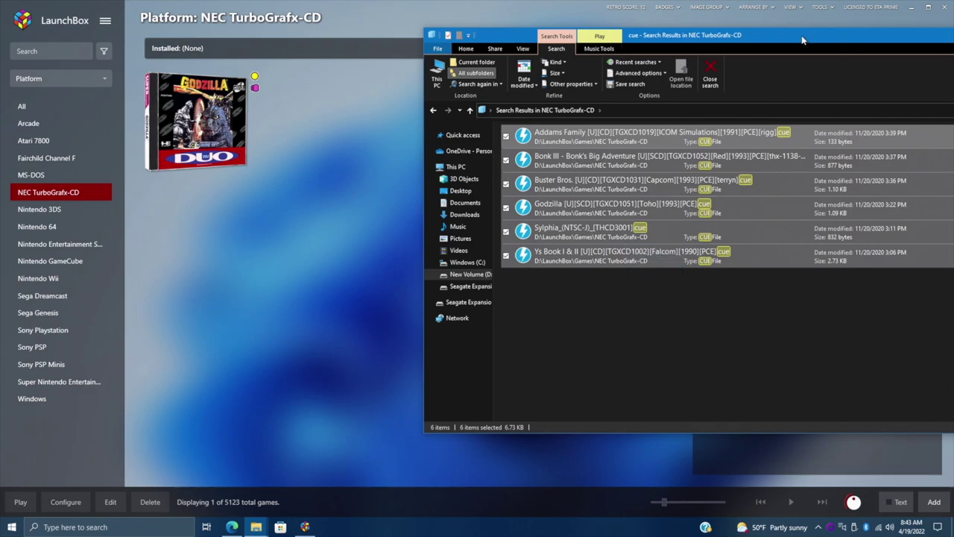
left_click_drag(803, 35, 496, 55)
left_click(780, 56)
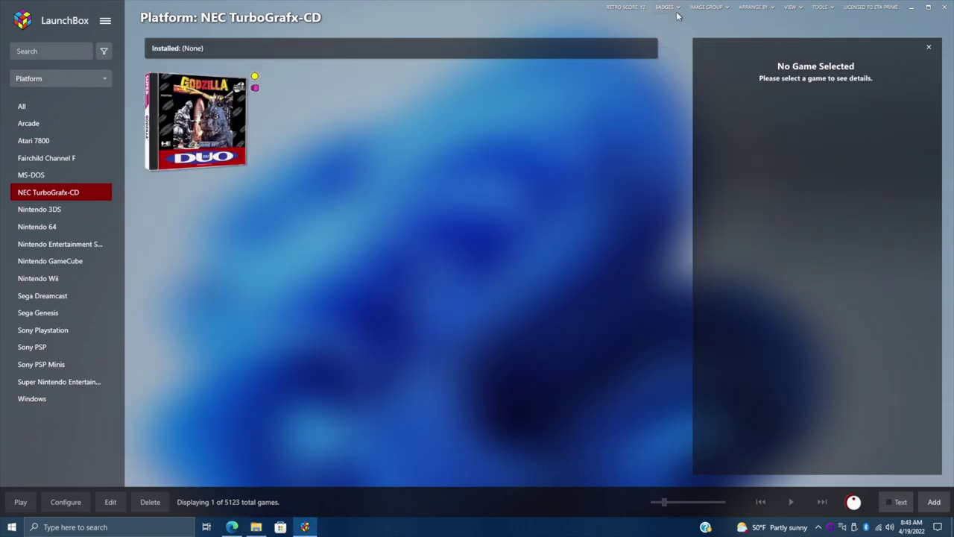
Step: Start the Import ROM Files wizard and choose to add individual files
left_click(823, 8)
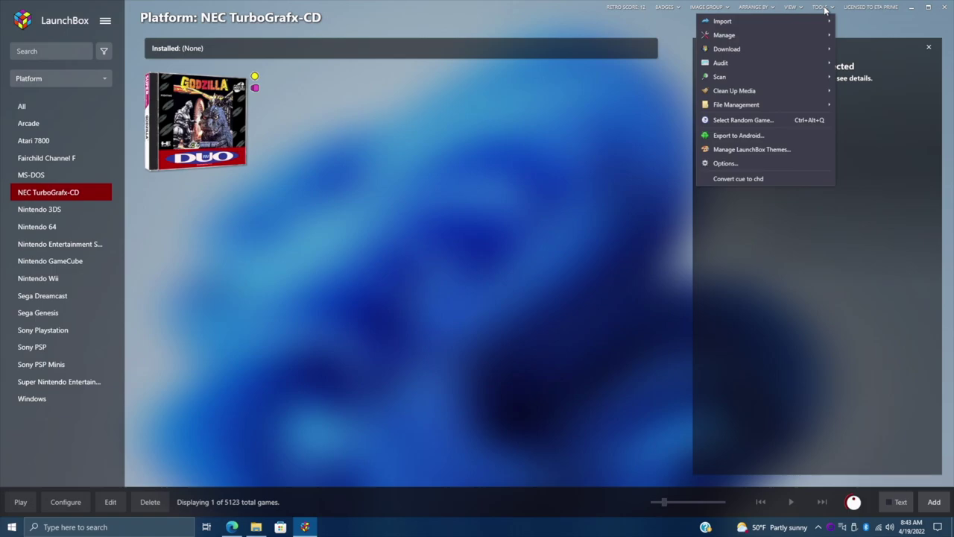
mouse_move(799, 22)
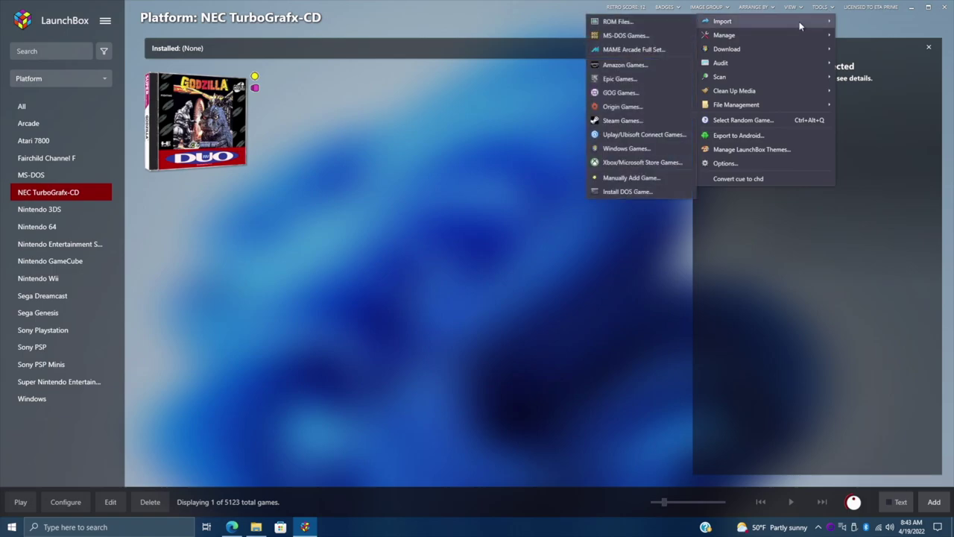
left_click(633, 21)
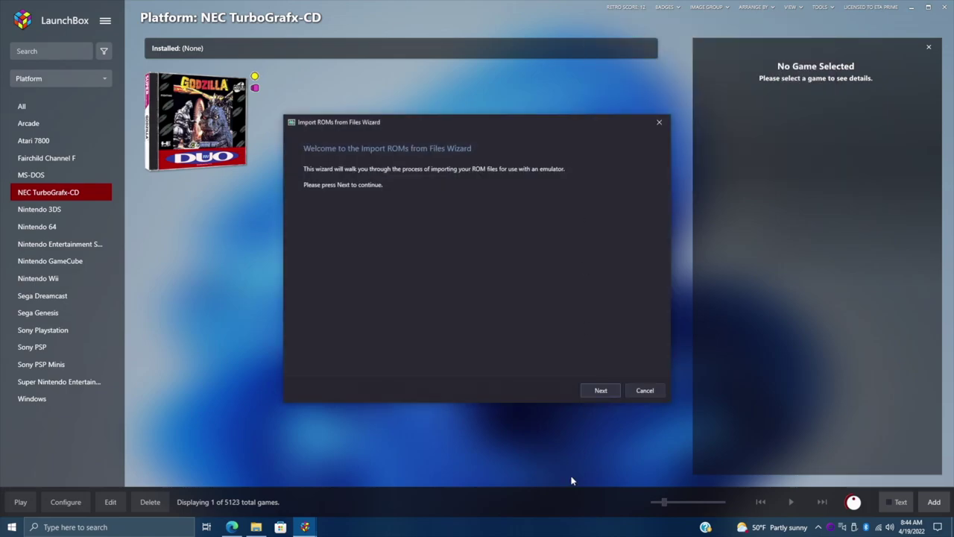
left_click(597, 391)
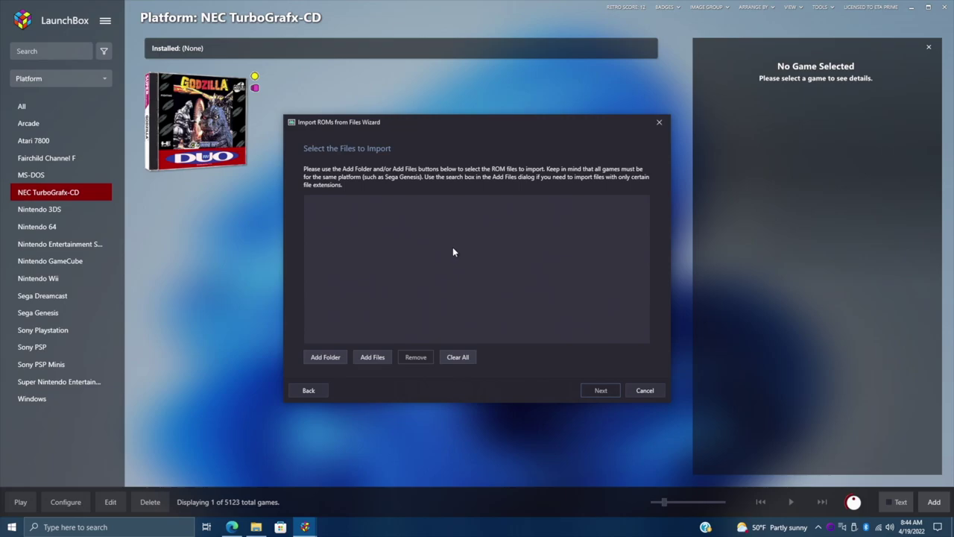
left_click(373, 358)
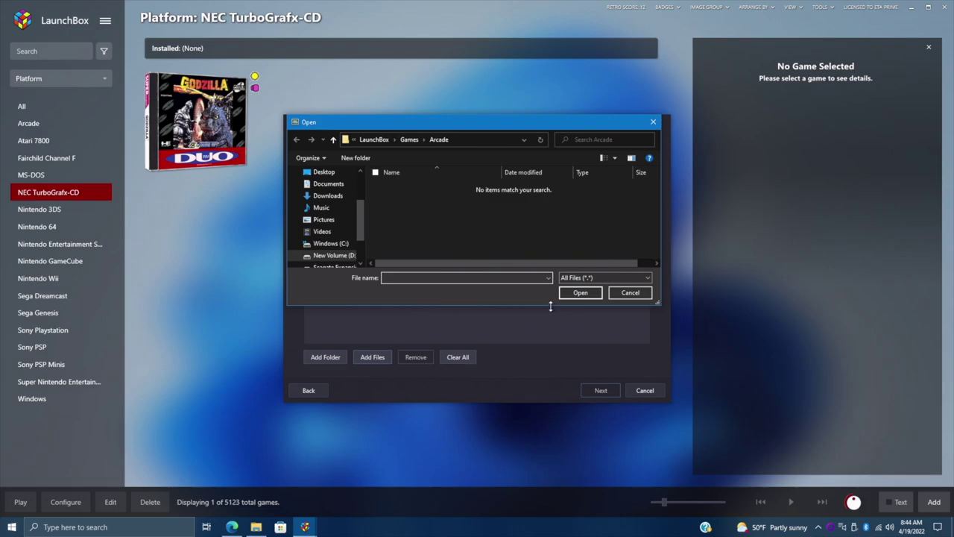
Step: Filter Games\NEC TurboGrafx-CD by 'cue' and add all six .cue files to the import
left_click_drag(550, 306, 550, 451)
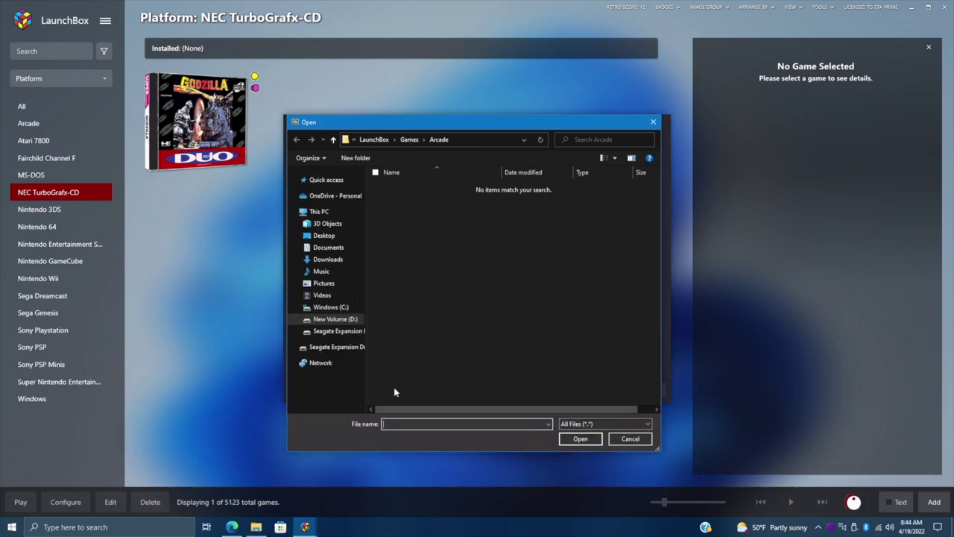
left_click(410, 140)
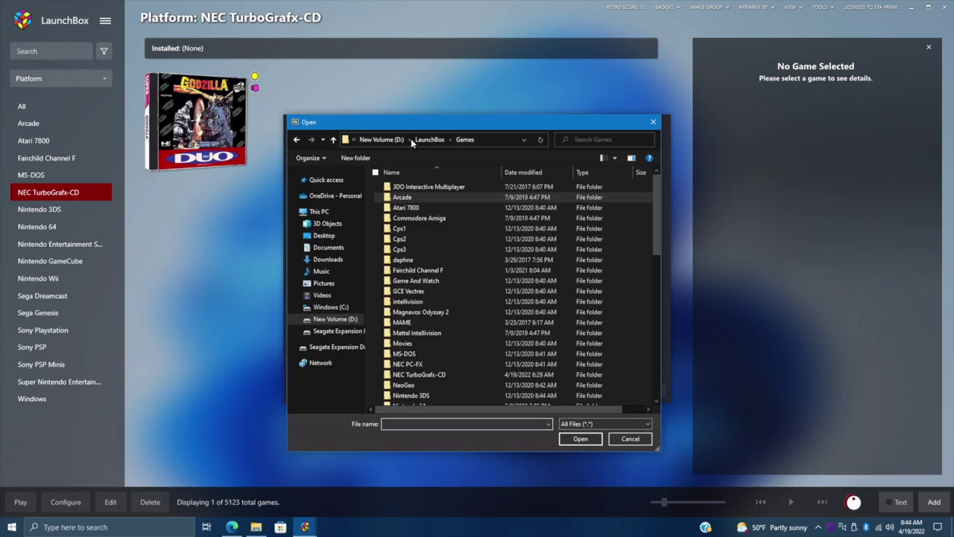
double_click(448, 375)
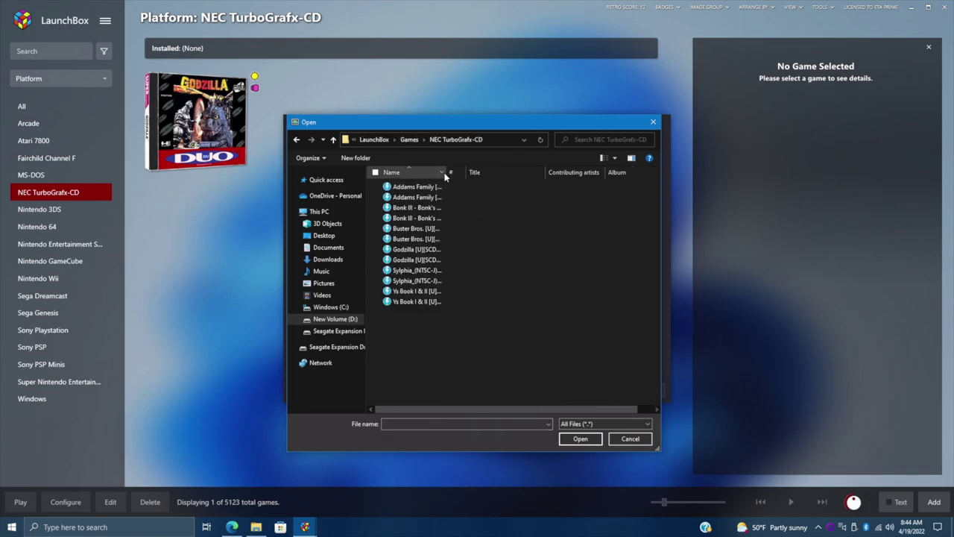
left_click_drag(450, 172, 613, 172)
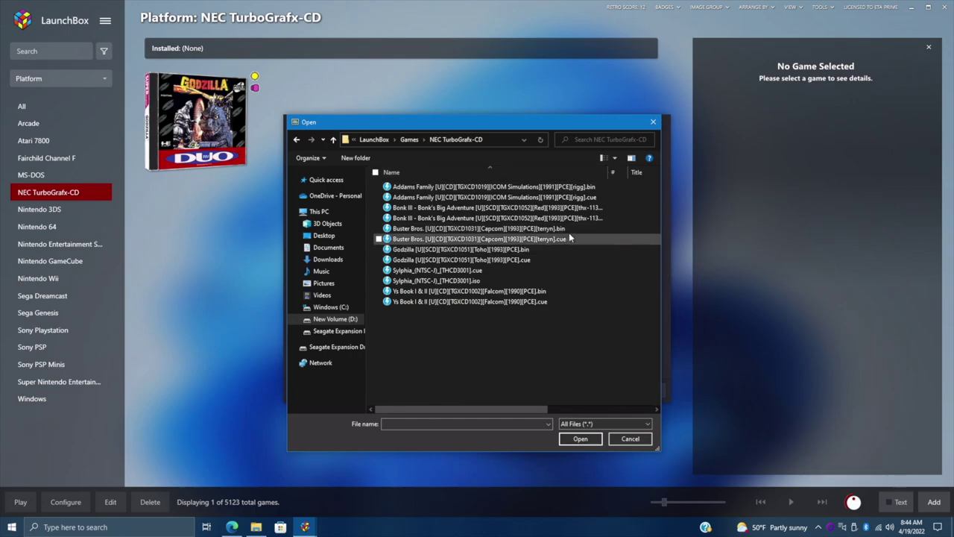
left_click(609, 141)
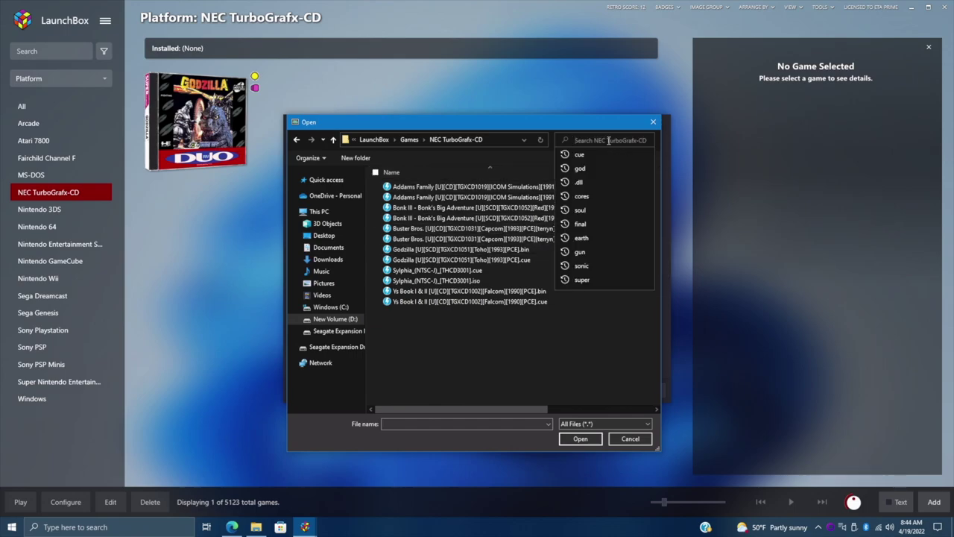
left_click(606, 154)
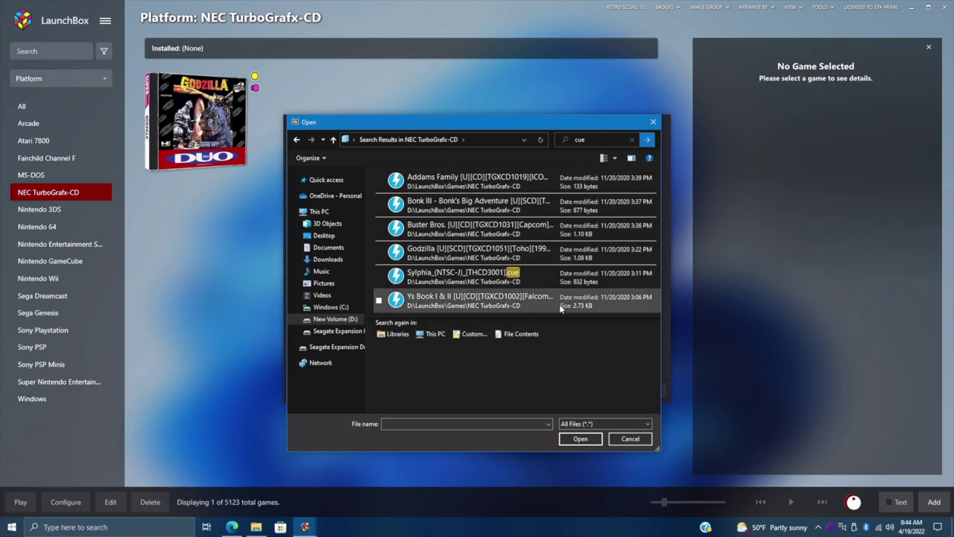
left_click(517, 192)
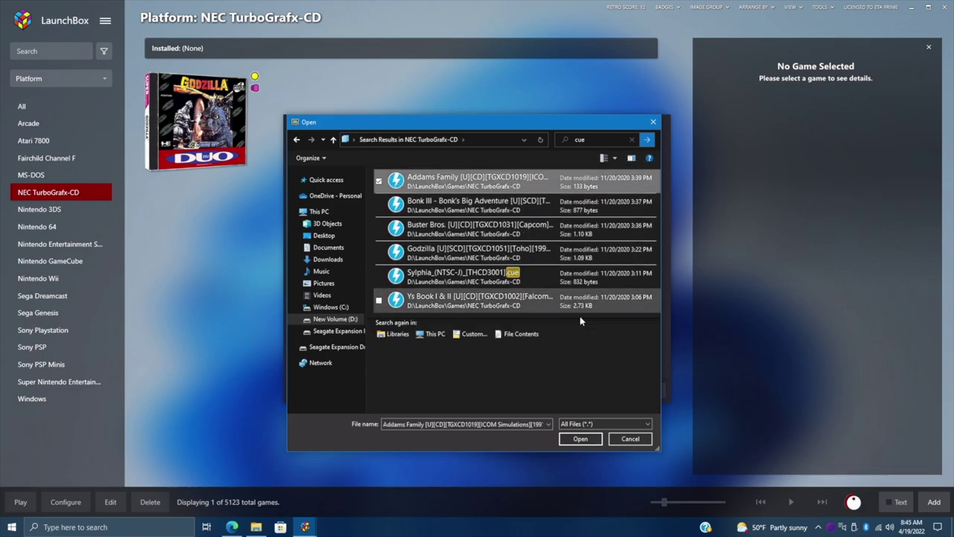
left_click_drag(568, 314, 534, 182)
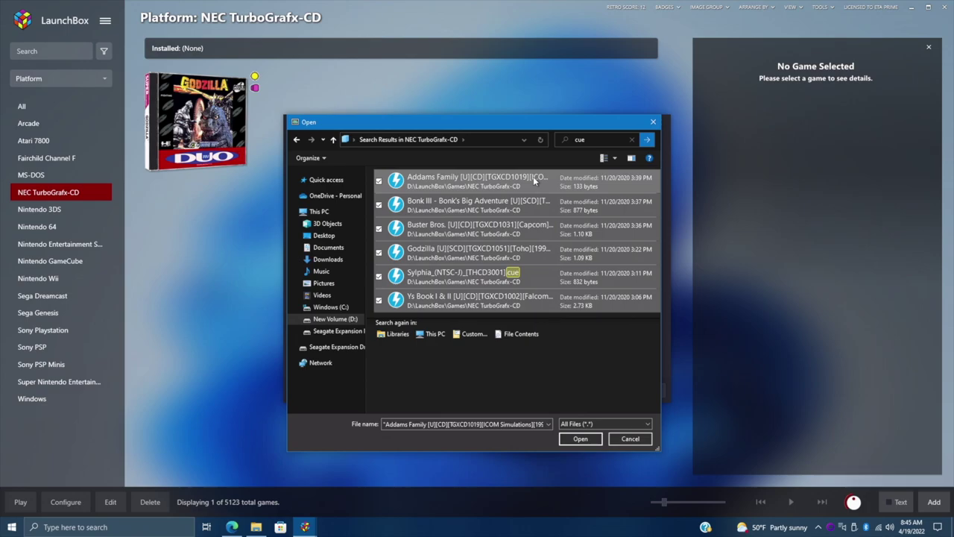
left_click(581, 438)
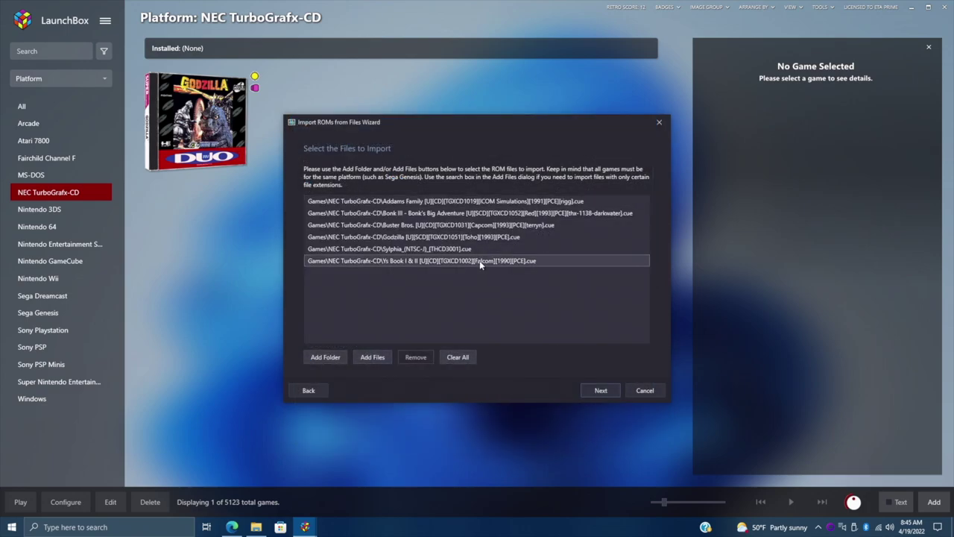
Step: Import the games to NEC TurboGrafx-CD, keeping files in place and skipping BIOS and EmuMovies
left_click(601, 391)
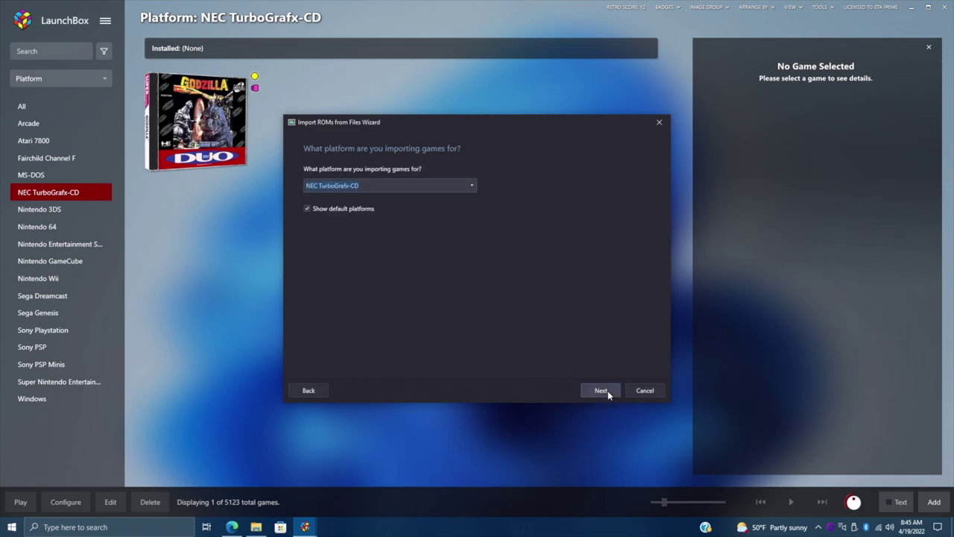
left_click(608, 390)
left_click(608, 391)
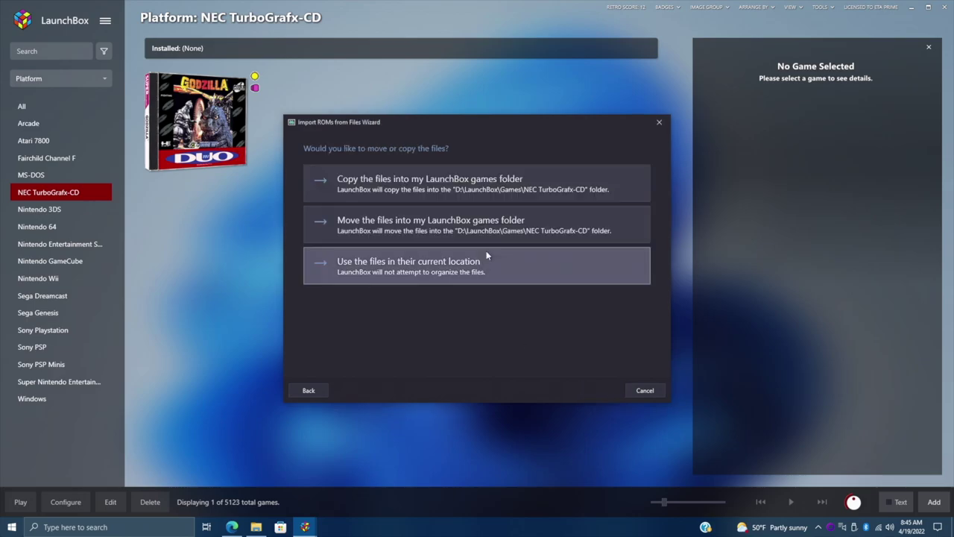
left_click(486, 251)
left_click(604, 391)
left_click(601, 390)
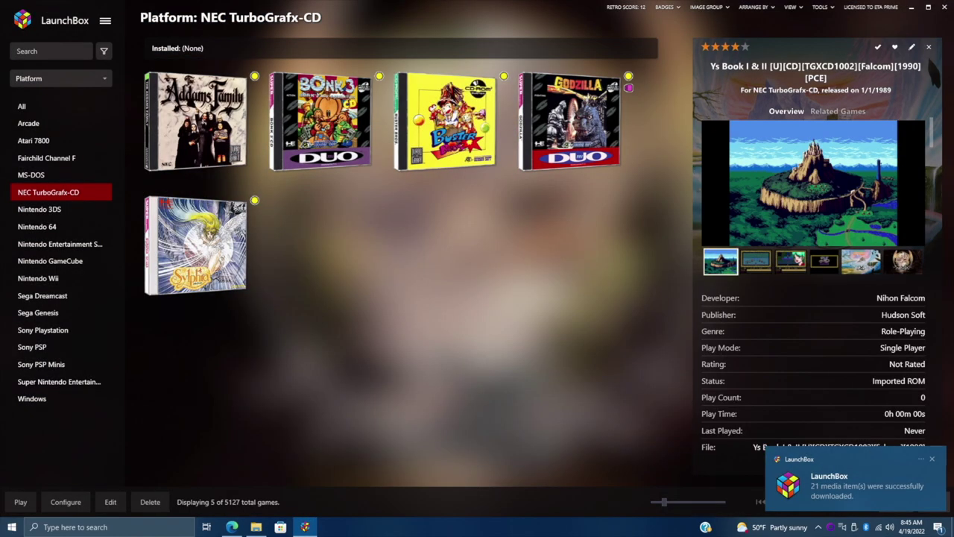
left_click(932, 458)
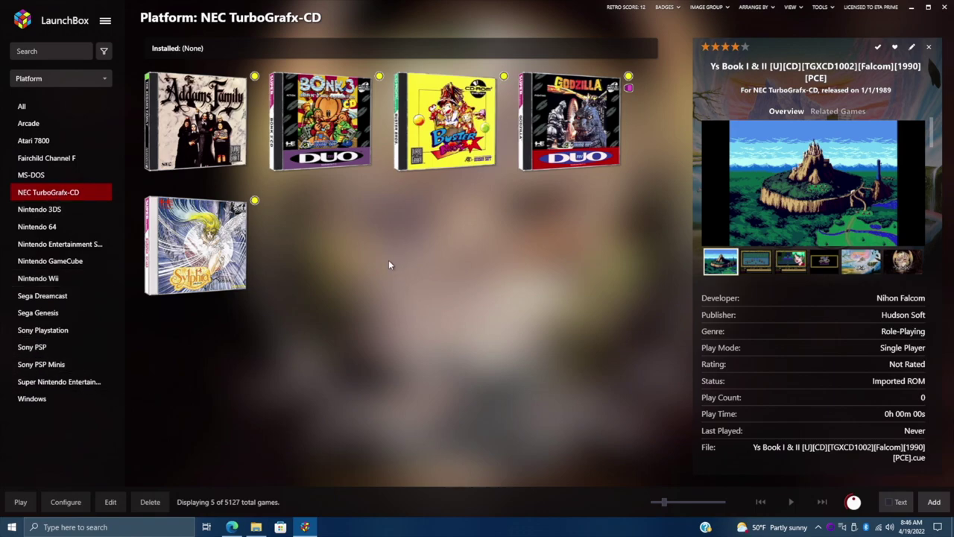
left_click(821, 8)
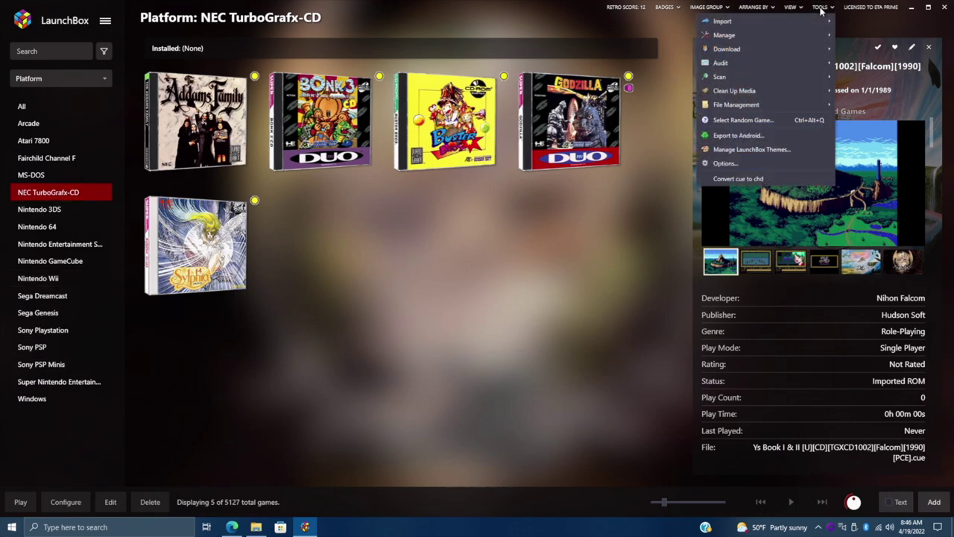
Step: Convert NEC TurboGrafx-CD cue/bin files to CHD with Delete old files when complete ticked
left_click(783, 179)
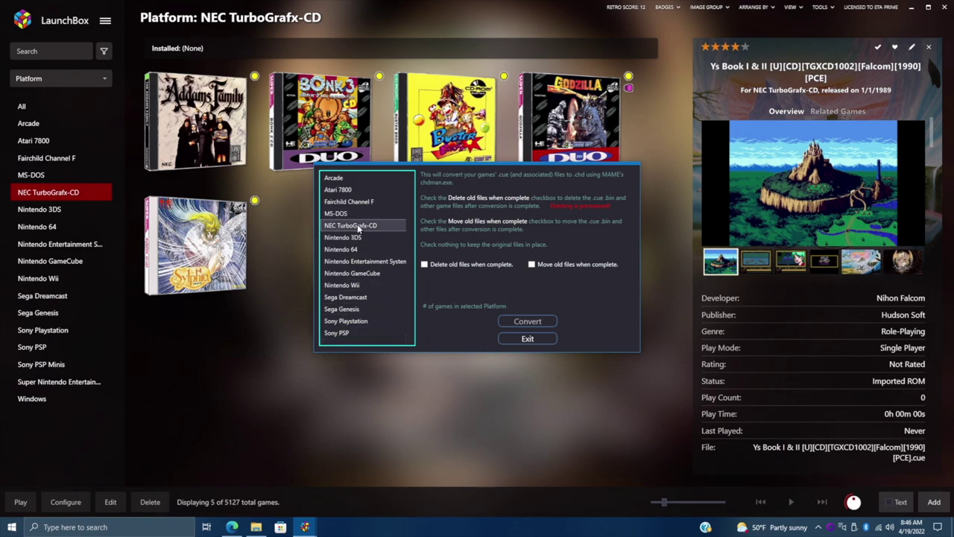
left_click(380, 225)
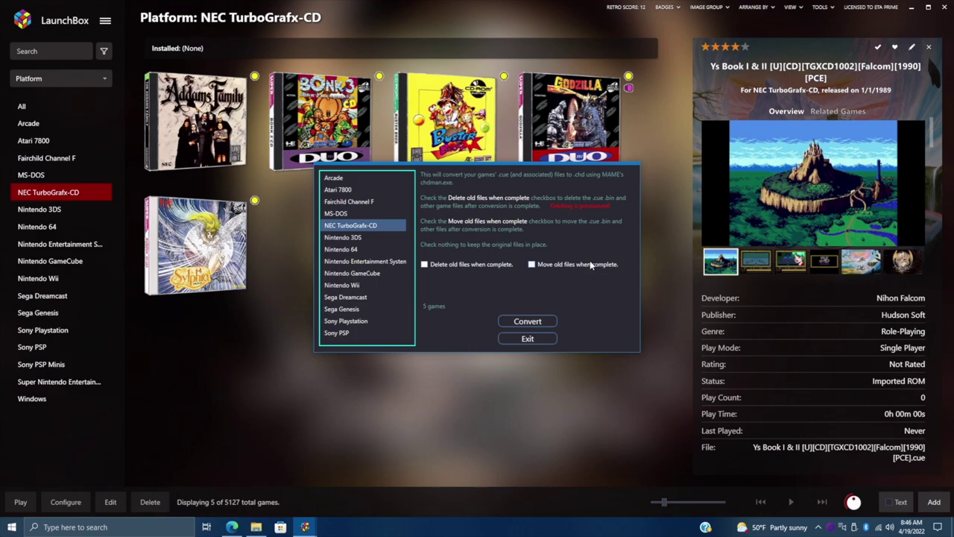
left_click(425, 265)
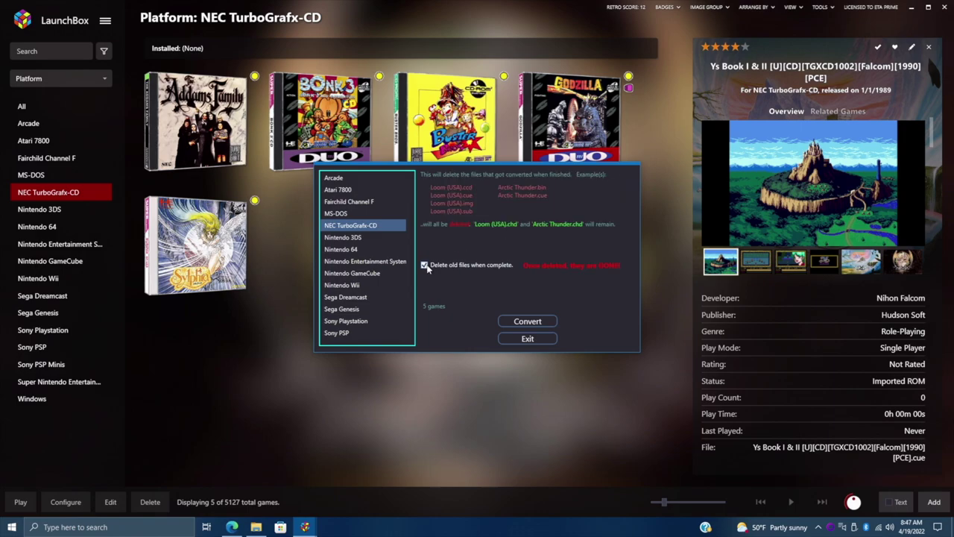
left_click(535, 321)
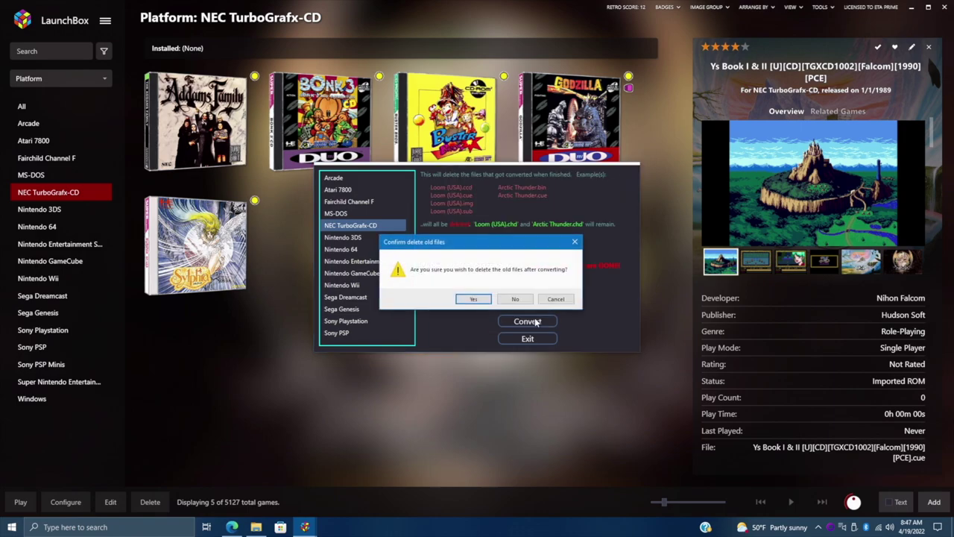
left_click(480, 298)
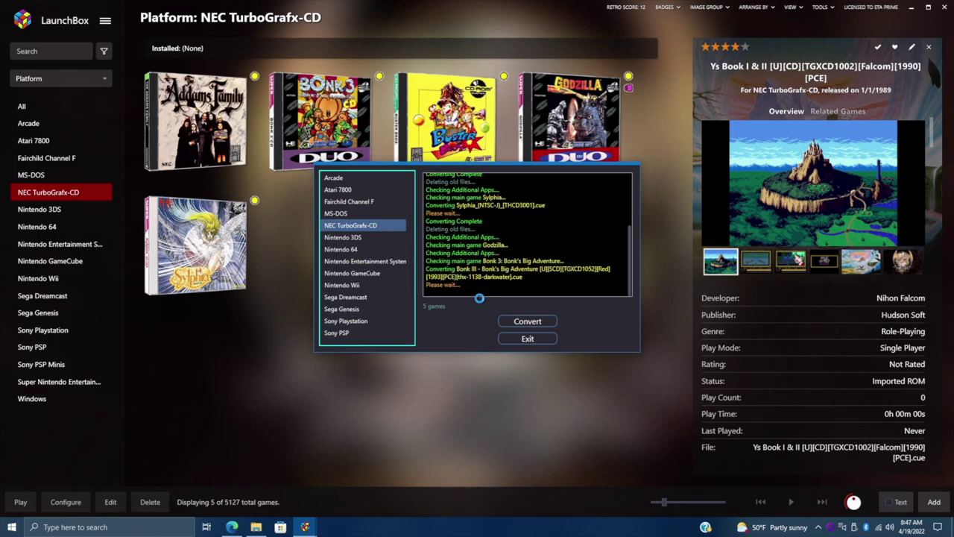
left_click(531, 340)
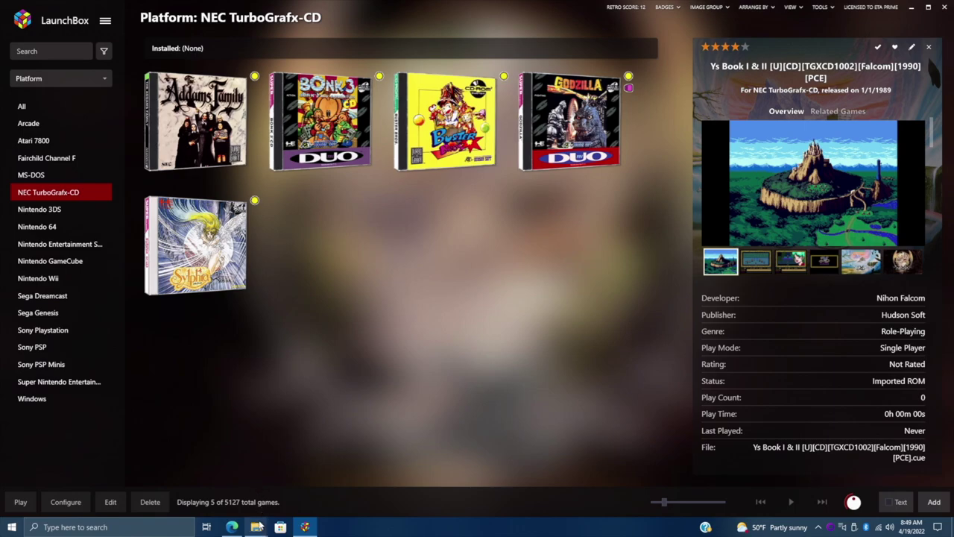
Step: Bring up the Games folder window and look inside NEC TurboGrafx-CD at the converted .chd files
mouse_move(257, 527)
left_click(207, 480)
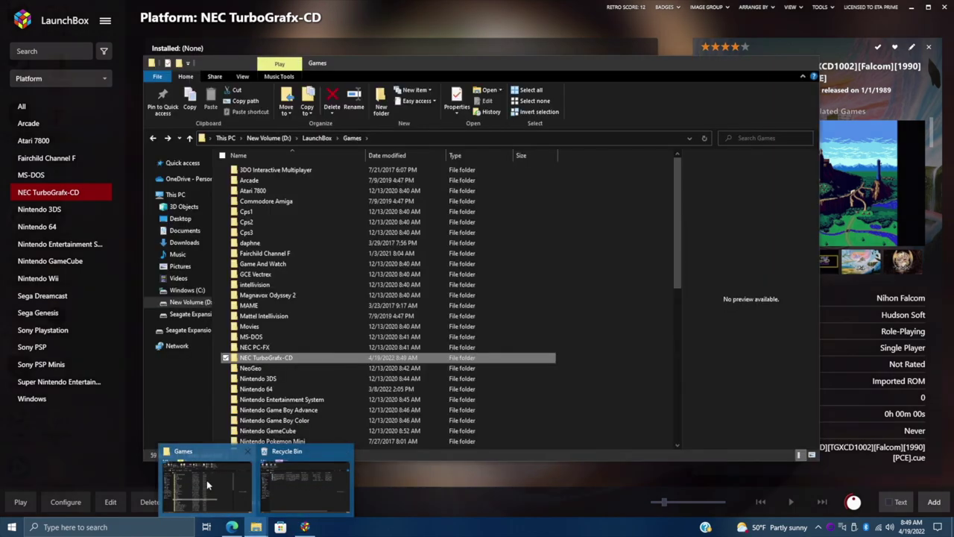
double_click(284, 358)
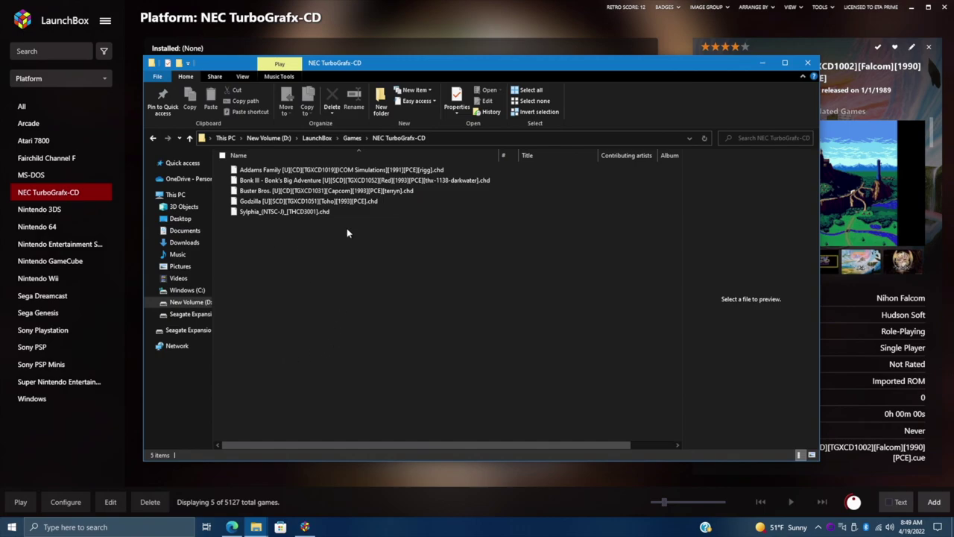
left_click(153, 138)
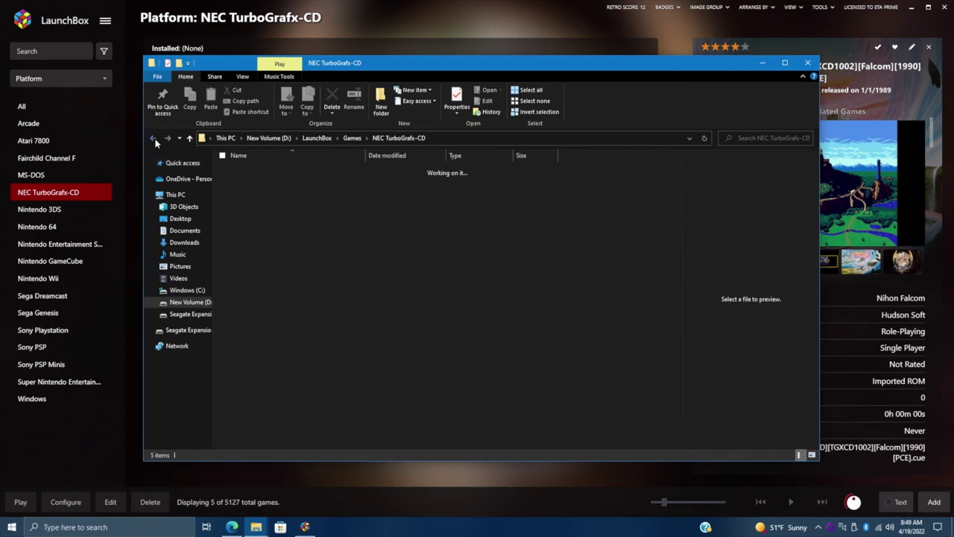
Step: Confirm in Properties that the NEC TurboGrafx-CD folder holds 5 files totalling 0.98 GB, then close Explorer
right_click(277, 359)
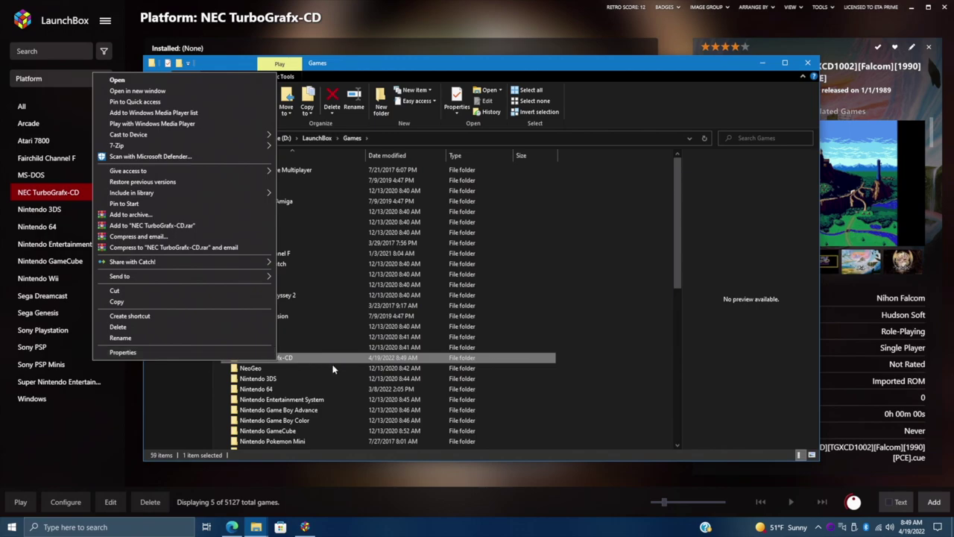
left_click(224, 353)
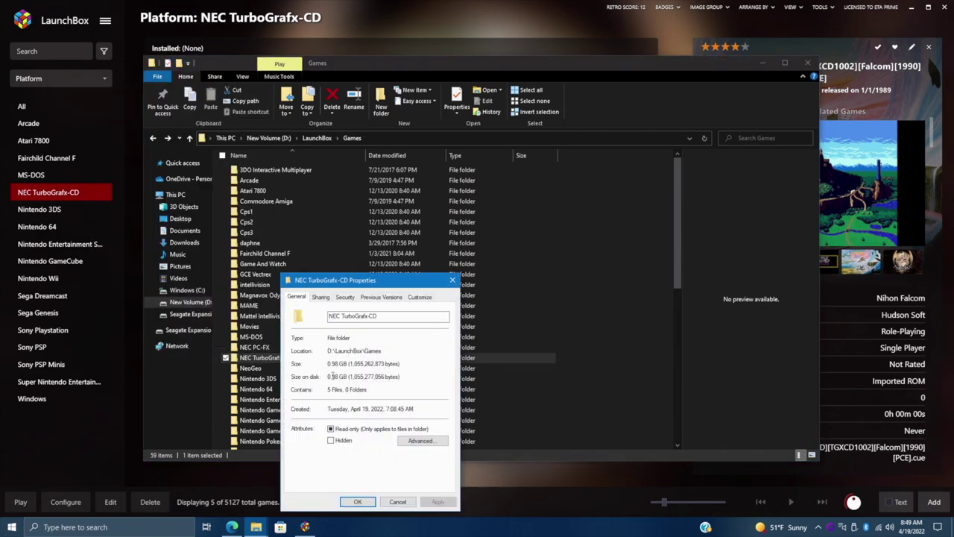
left_click_drag(343, 280, 337, 224)
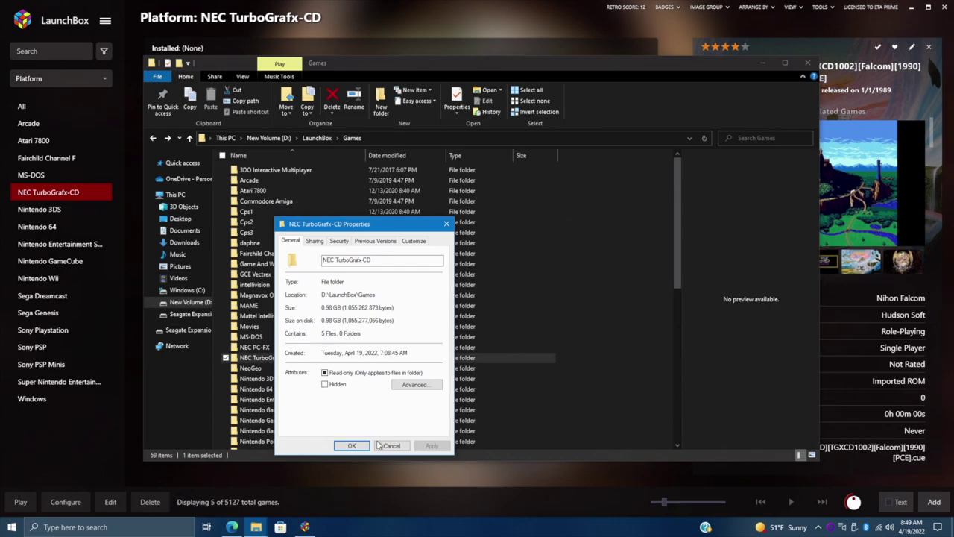
left_click(351, 445)
left_click(809, 62)
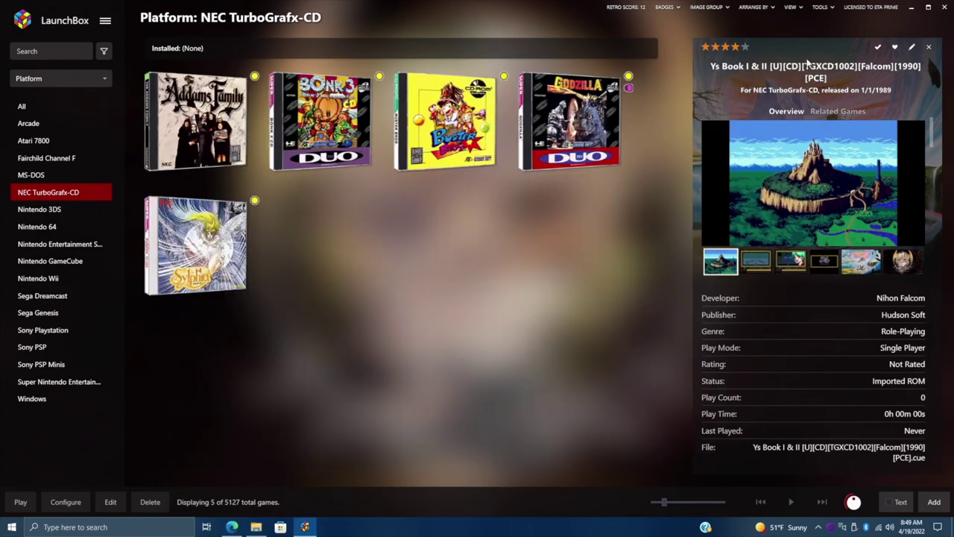